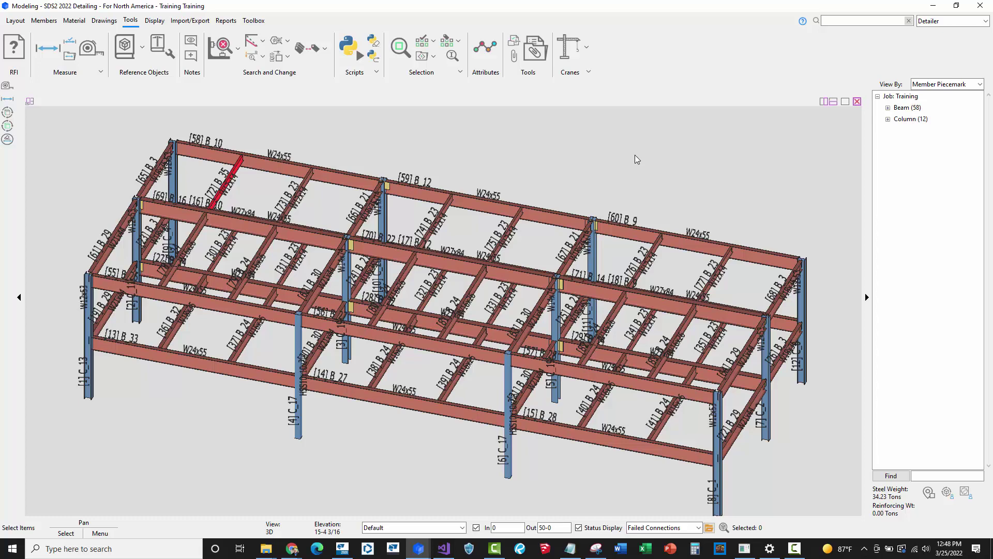
Pan and zoom the SDS2 model to inspect red beam [72] B 35, then frame the whole structure.
{"action": "scroll", "coordinate": [386, 179], "scroll_direction": "up", "scroll_amount": 8}
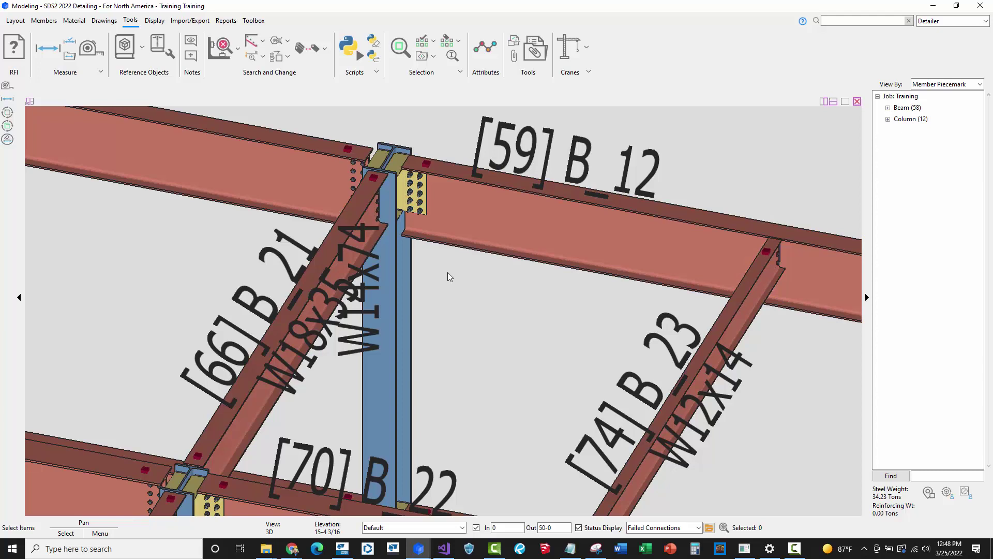
{"action": "scroll", "coordinate": [363, 127], "scroll_direction": "up", "scroll_amount": 2}
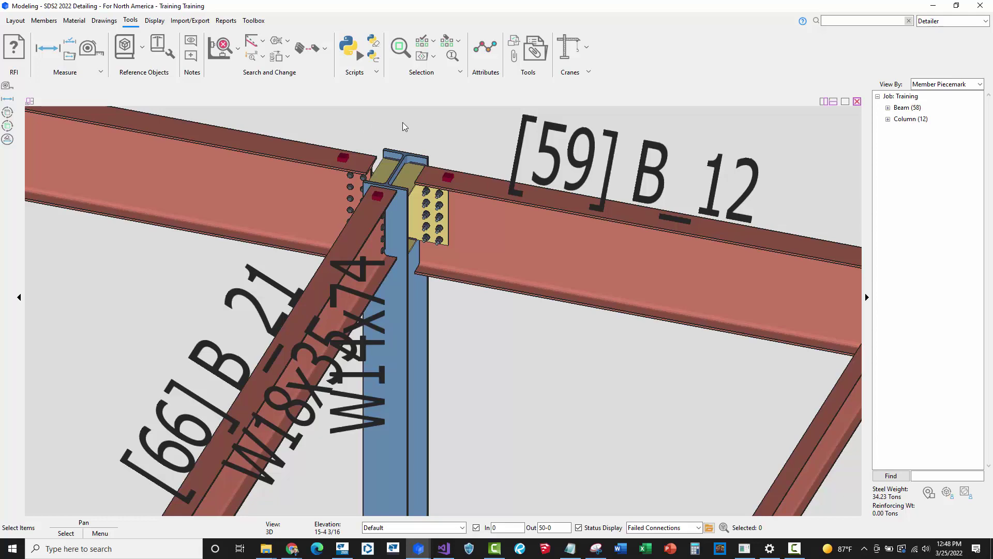
{"action": "scroll", "coordinate": [432, 176], "scroll_direction": "down", "scroll_amount": 3}
{"action": "scroll", "coordinate": [434, 179], "scroll_direction": "down", "scroll_amount": 2}
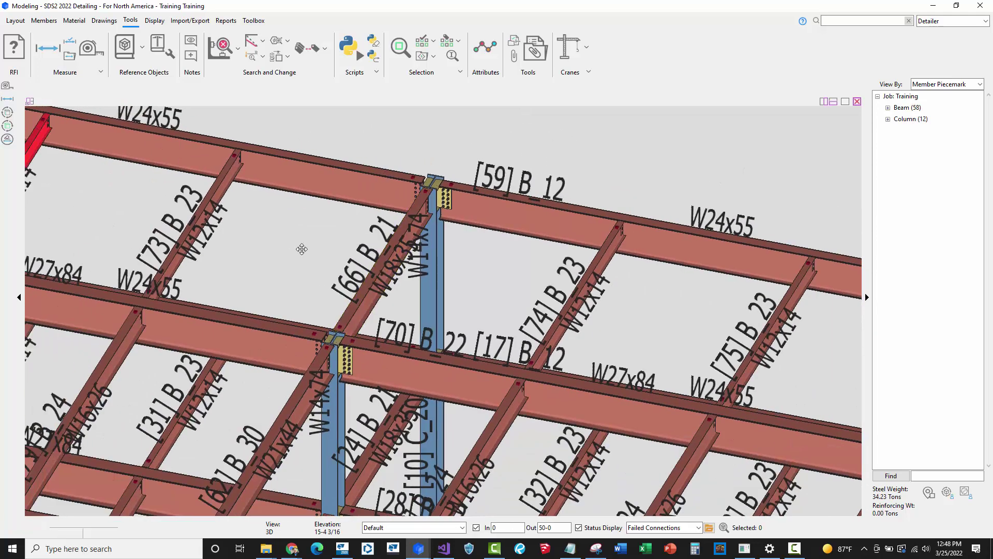
{"action": "middle_click_drag", "start_coordinate": [281, 246], "coordinate": [246, 214]}
{"action": "scroll", "coordinate": [246, 214], "scroll_direction": "up", "scroll_amount": 3}
{"action": "scroll", "coordinate": [246, 214], "scroll_direction": "up", "scroll_amount": 3}
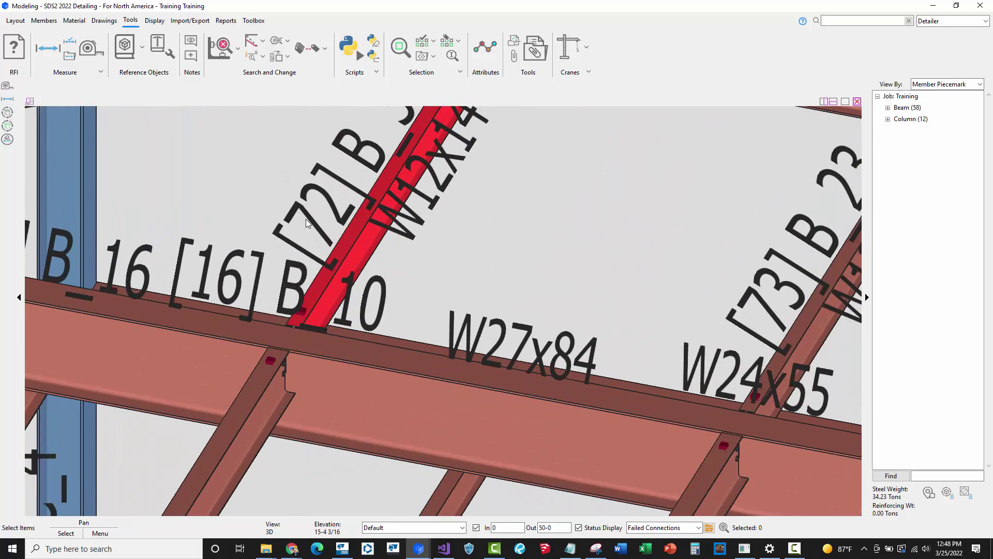
{"action": "middle_click_drag", "start_coordinate": [300, 319], "coordinate": [291, 382]}
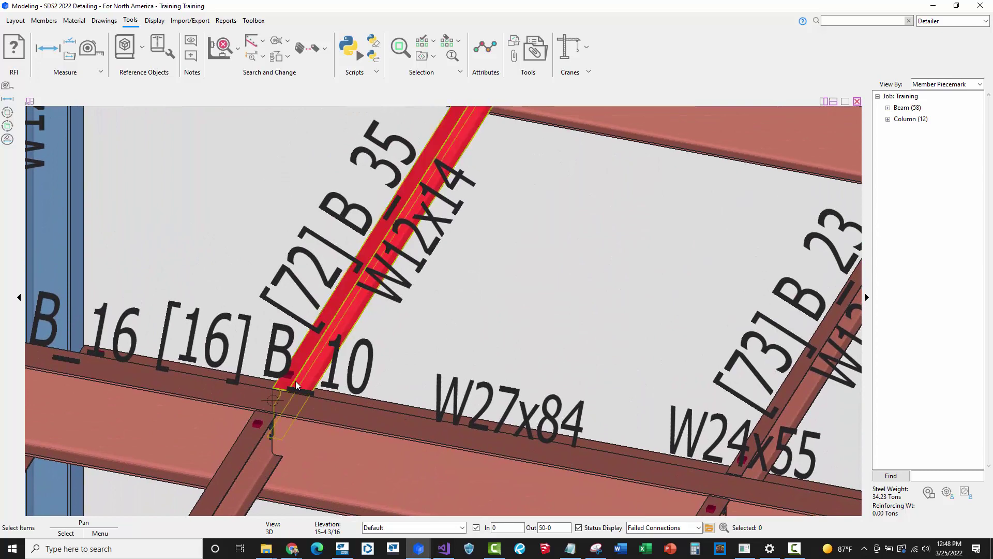
{"action": "scroll", "coordinate": [339, 347], "scroll_direction": "down", "scroll_amount": 1}
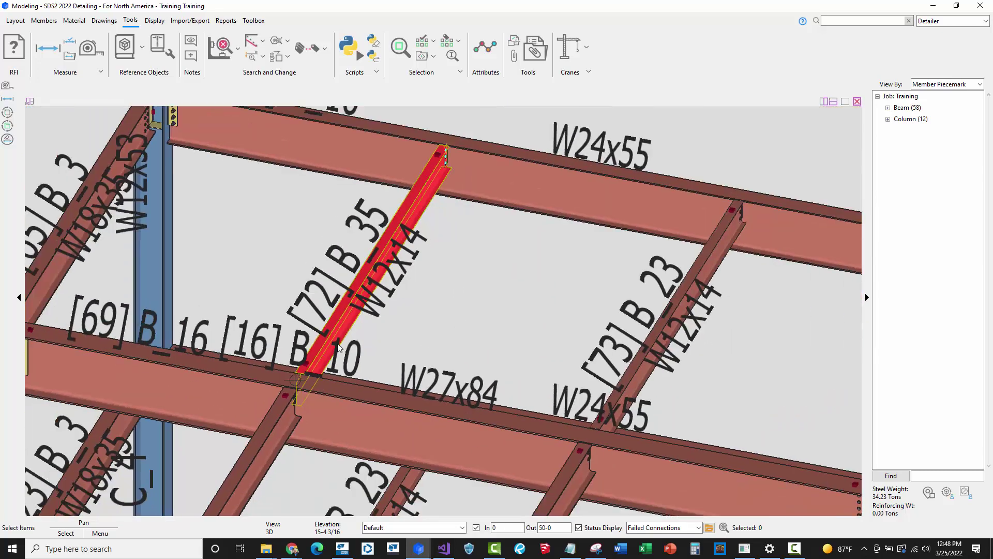
{"action": "scroll", "coordinate": [338, 346], "scroll_direction": "down", "scroll_amount": 2}
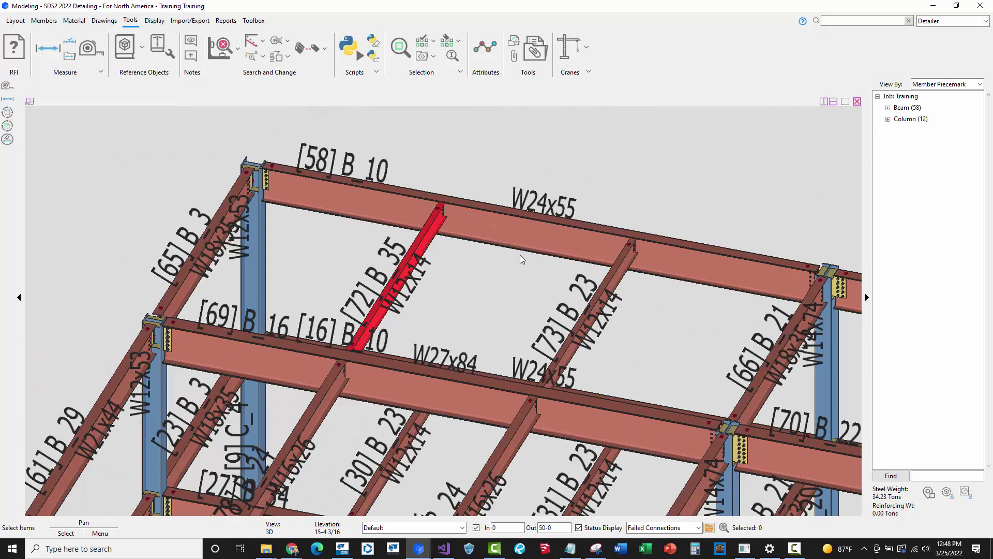
{"action": "scroll", "coordinate": [397, 149], "scroll_direction": "down", "scroll_amount": 3}
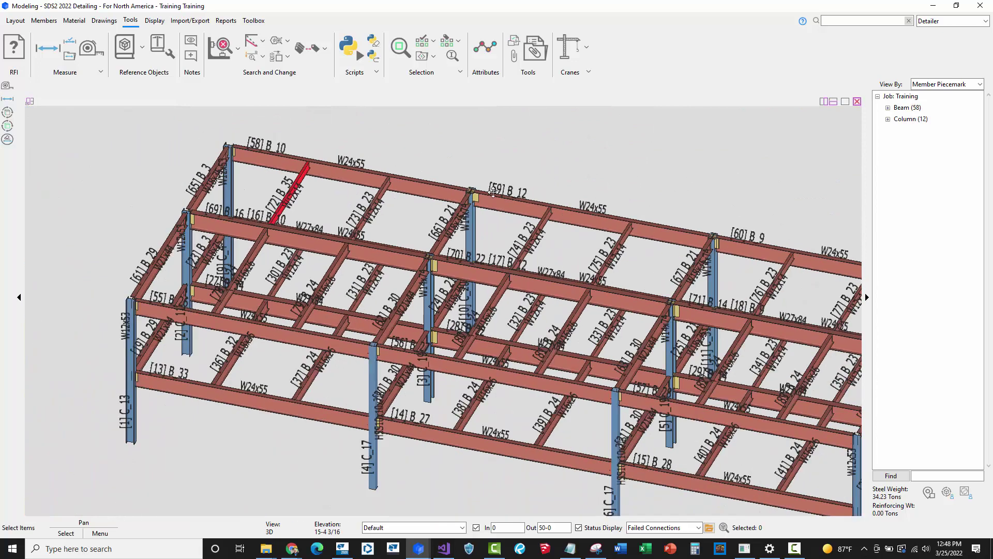
{"action": "scroll", "coordinate": [376, 187], "scroll_direction": "up", "scroll_amount": 2}
{"action": "middle_click_drag", "start_coordinate": [311, 212], "coordinate": [319, 207]}
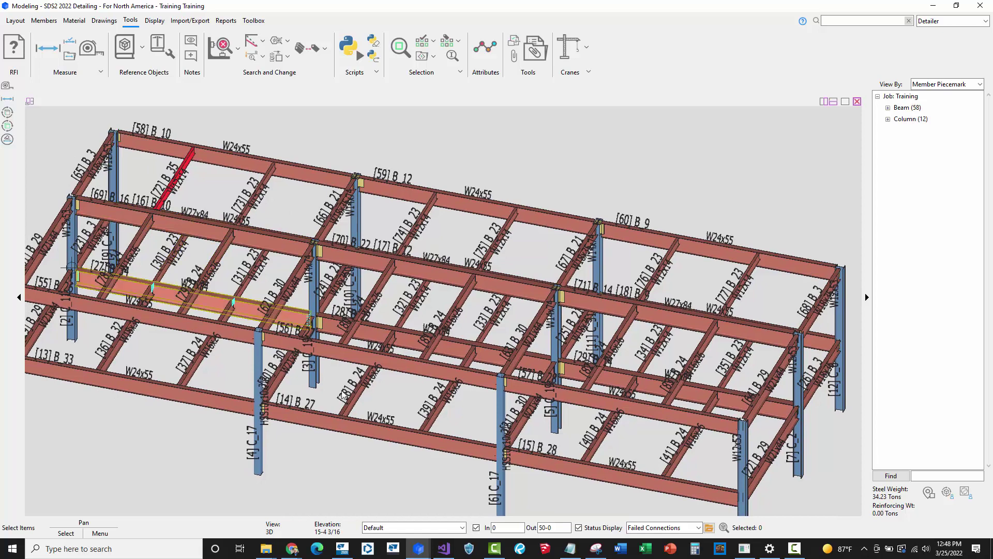
In the Home window's Auto Standard Connections, select WFlg Beam To WFlg Beam (Web,perp) under From Beams > To Beams.
{"action": "mouse_move", "coordinate": [424, 547]}
{"action": "left_click", "coordinate": [375, 520]}
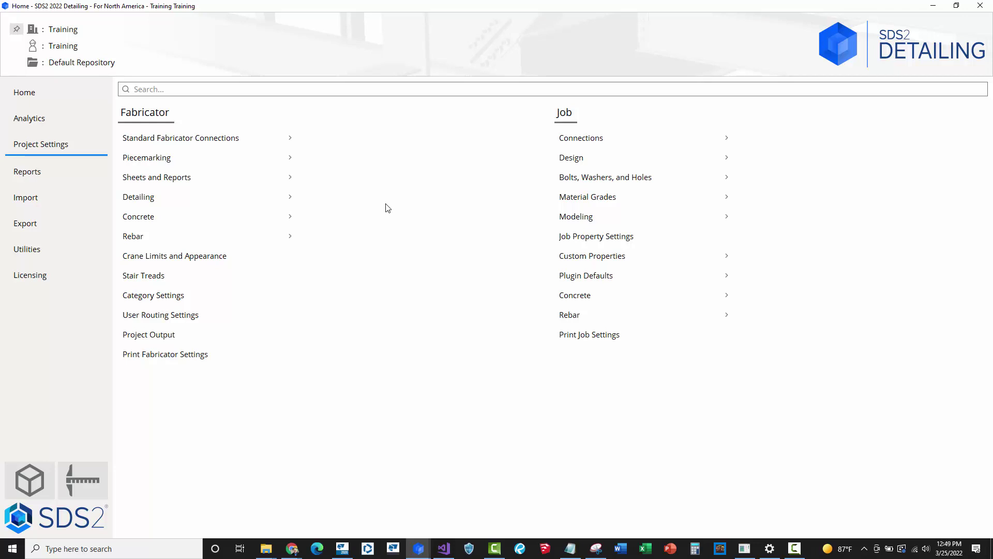
{"action": "left_click", "coordinate": [579, 142]}
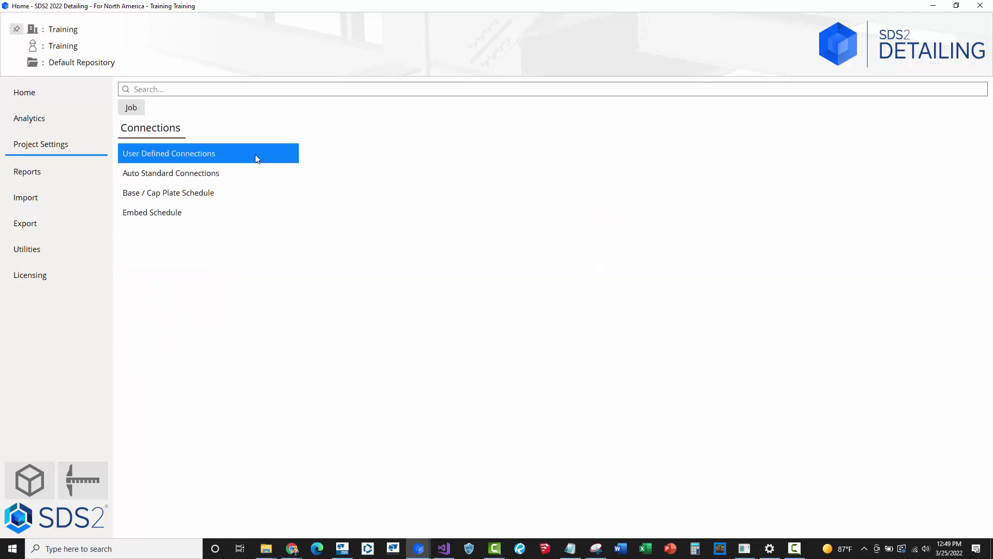
{"action": "left_click", "coordinate": [216, 175]}
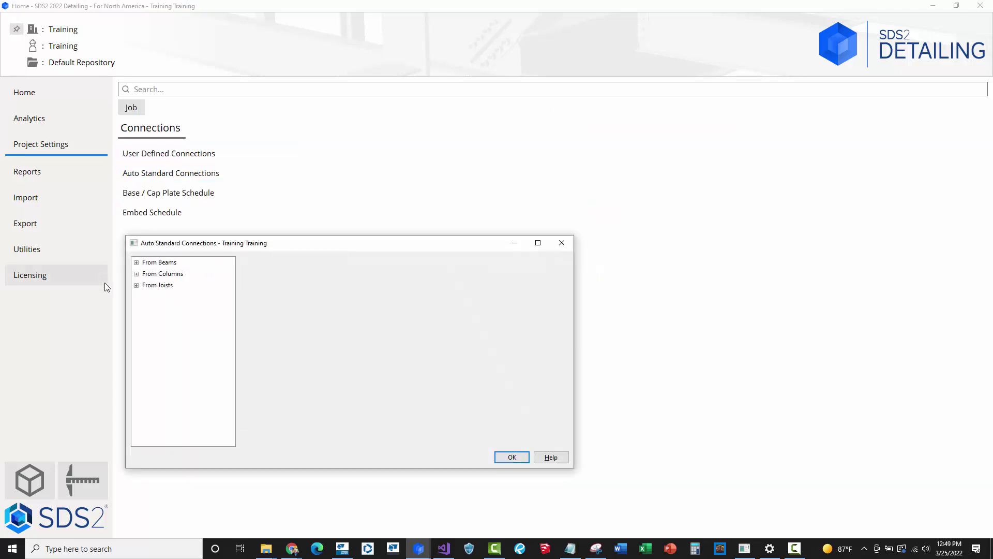
{"action": "left_click", "coordinate": [136, 262]}
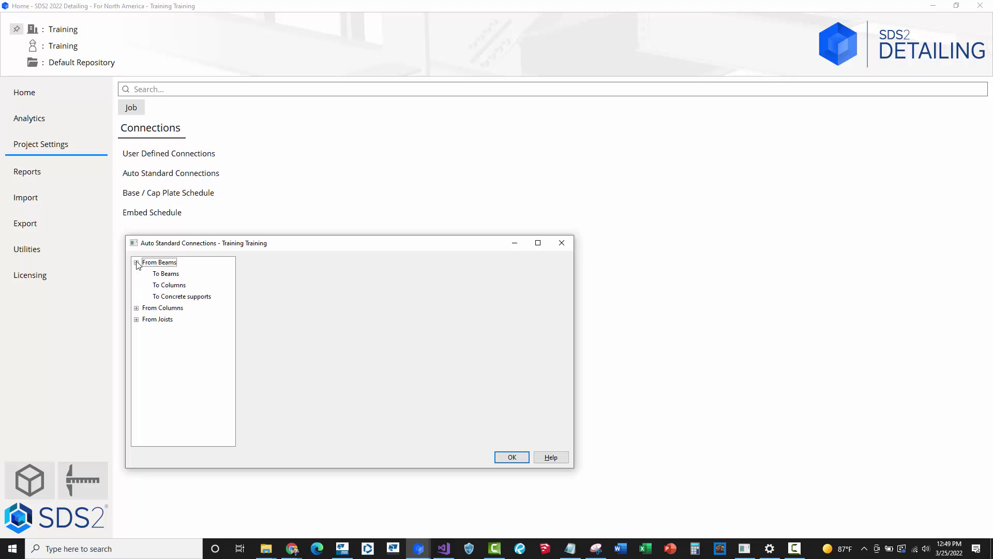
{"action": "left_click", "coordinate": [165, 273]}
{"action": "scroll", "coordinate": [369, 317], "scroll_direction": "down", "scroll_amount": 8}
{"action": "scroll", "coordinate": [355, 330], "scroll_direction": "down", "scroll_amount": 4}
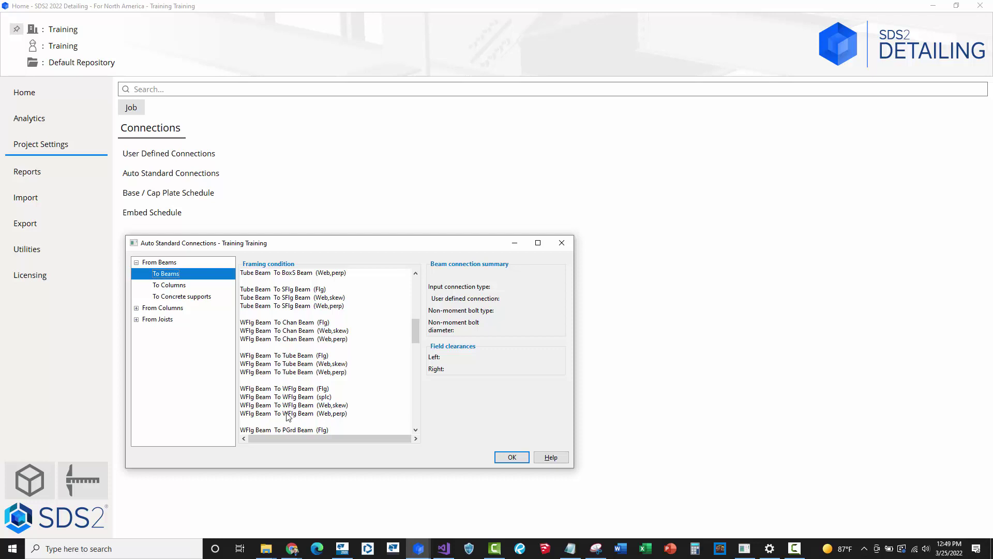
{"action": "left_click", "coordinate": [290, 414]}
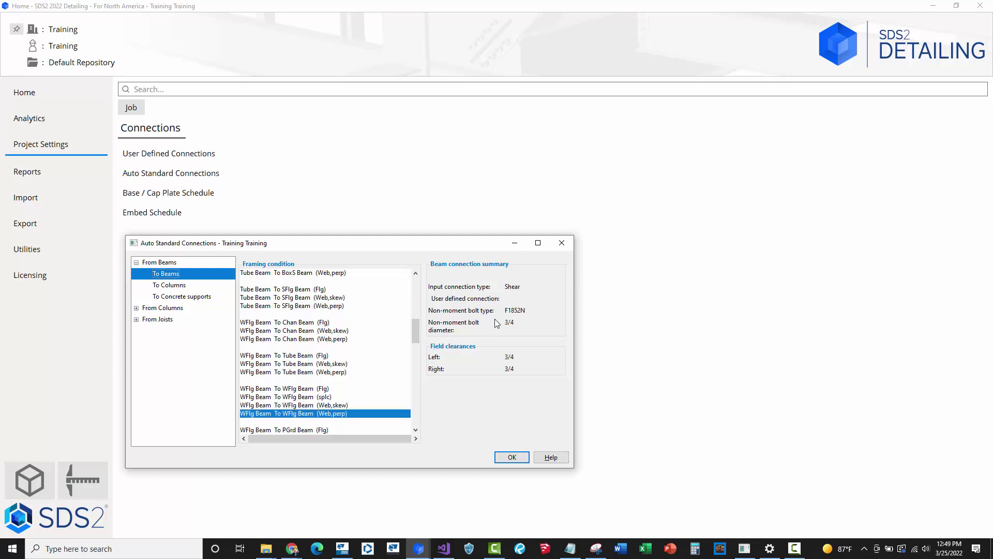
Open the WFlg Beam To WFlg Beam (Web,perp) details, confirm Shear input type, and cancel both dialogs.
{"action": "double_click", "coordinate": [339, 414]}
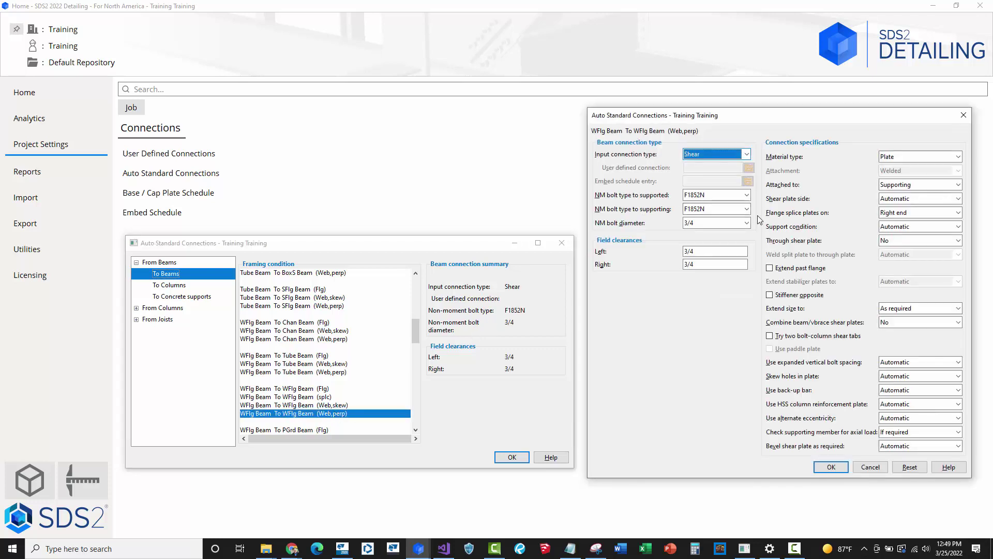
{"action": "left_click", "coordinate": [717, 153]}
{"action": "left_click", "coordinate": [716, 153]}
{"action": "left_click", "coordinate": [871, 467]}
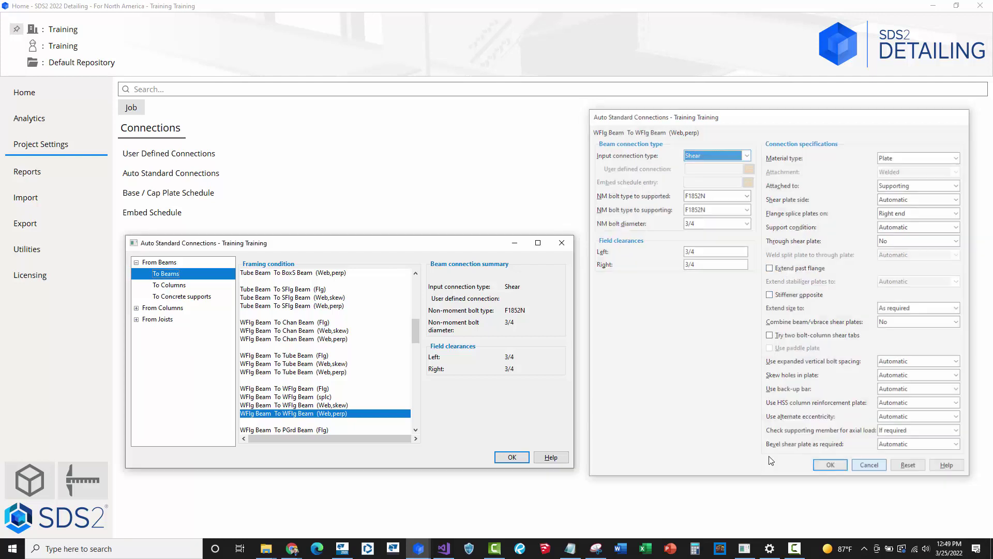
{"action": "left_click", "coordinate": [511, 457]}
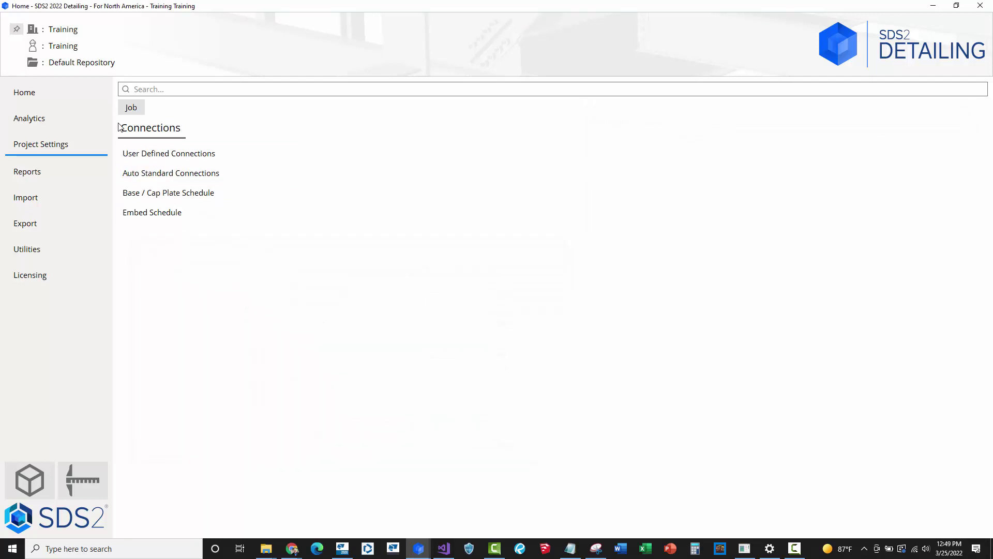
Review Design Settings: ASD15 connection design method, beam design loads and beam composite design, then cancel.
{"action": "left_click", "coordinate": [131, 107]}
{"action": "left_click", "coordinate": [615, 155]}
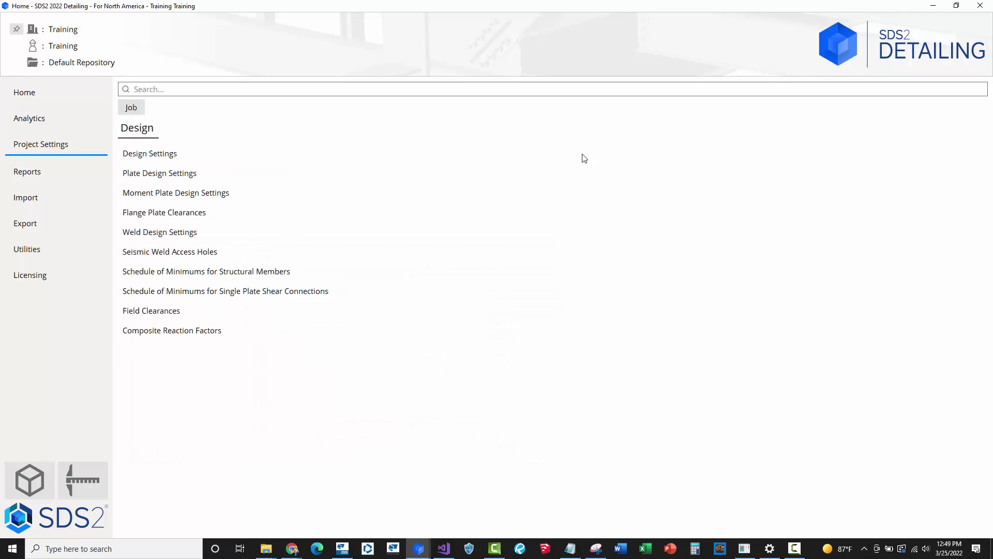
{"action": "left_click", "coordinate": [158, 154]}
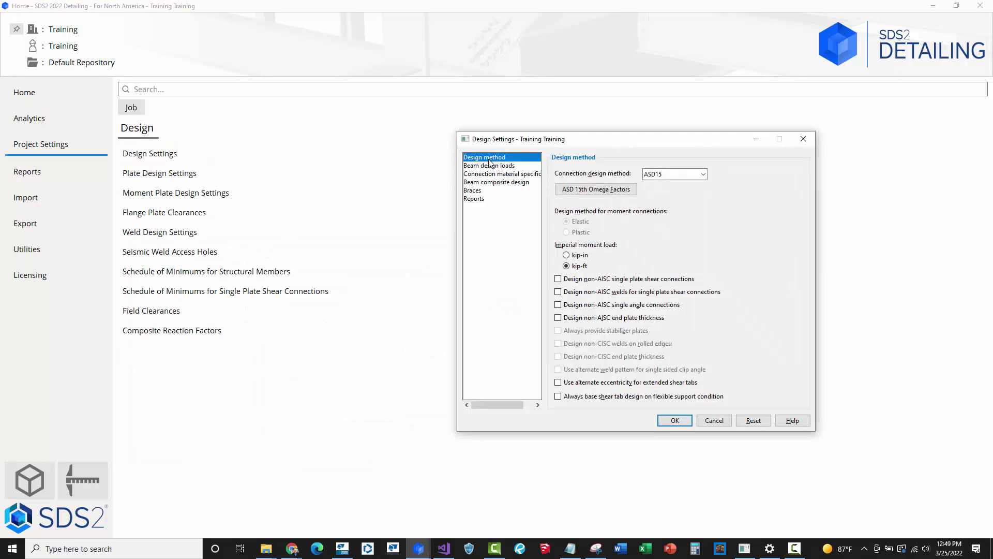
{"action": "left_click", "coordinate": [676, 173]}
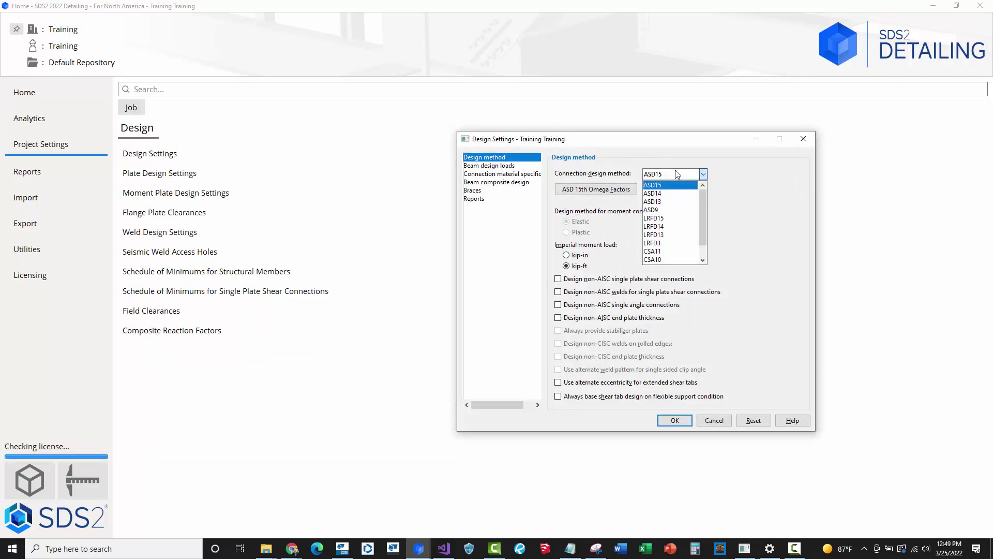
{"action": "left_click", "coordinate": [676, 174]}
{"action": "left_click", "coordinate": [490, 166]}
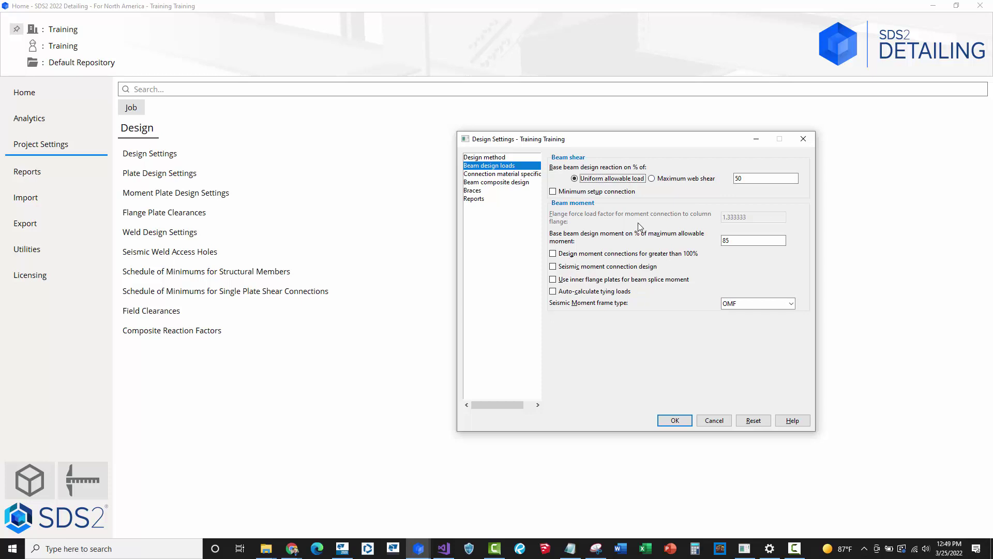
{"action": "left_click", "coordinate": [521, 183]}
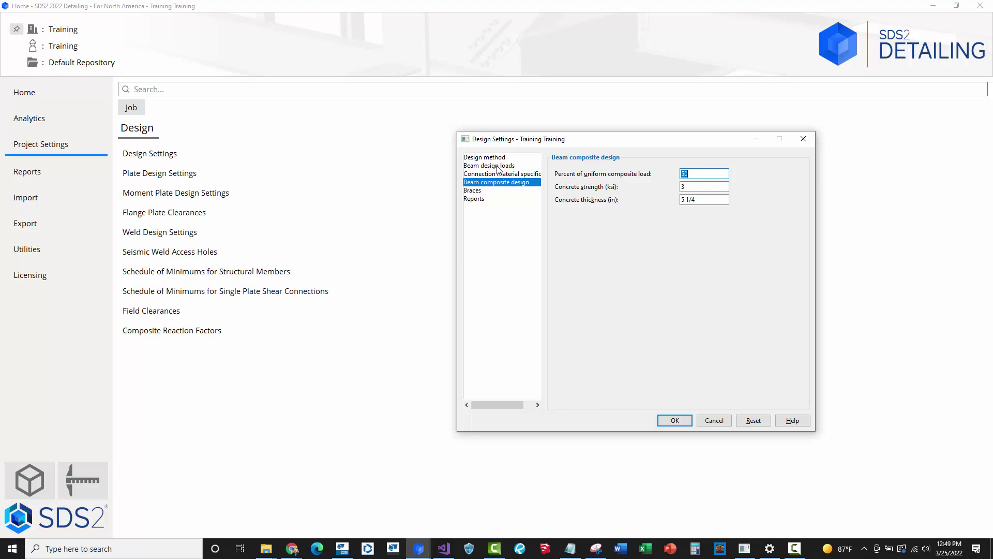
{"action": "left_click", "coordinate": [714, 420]}
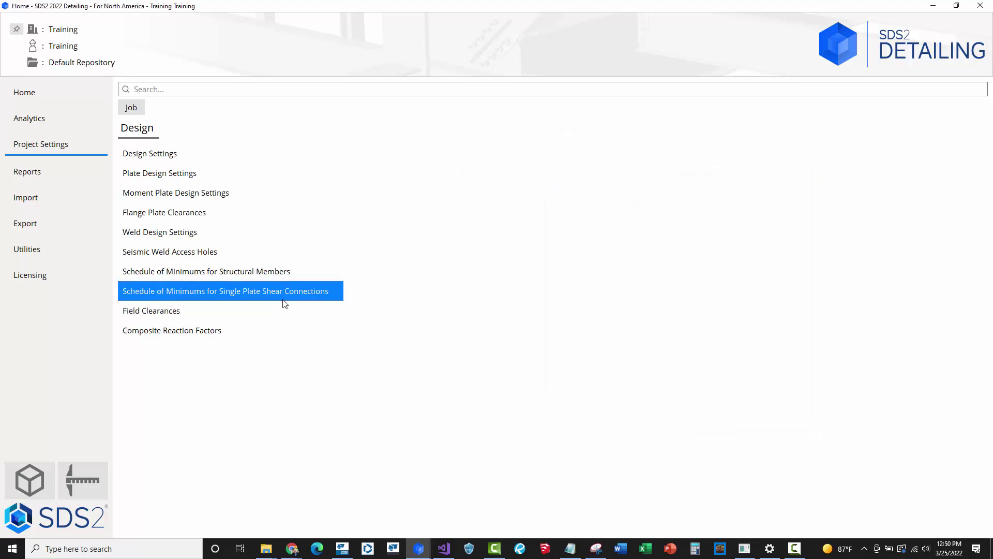
Check the schedule of minimums unchanged, then minimize Project Settings to reveal the 3D model.
{"action": "left_click", "coordinate": [221, 276]}
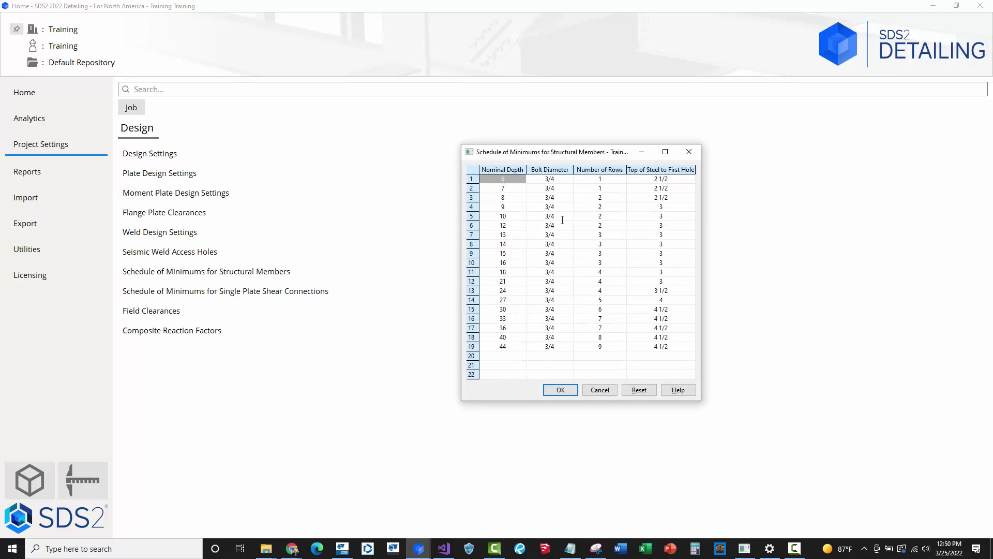
{"action": "left_click", "coordinate": [600, 390]}
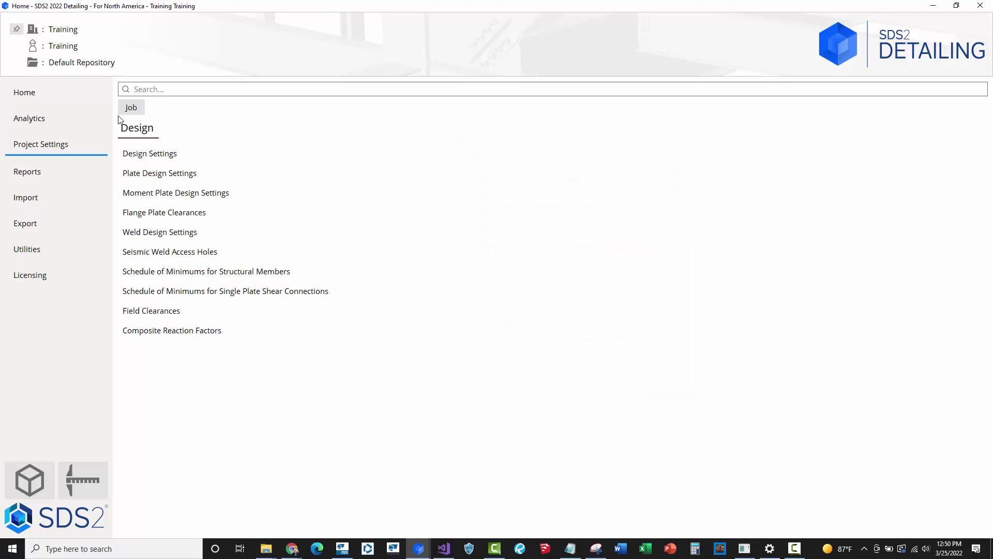
{"action": "left_click", "coordinate": [133, 108]}
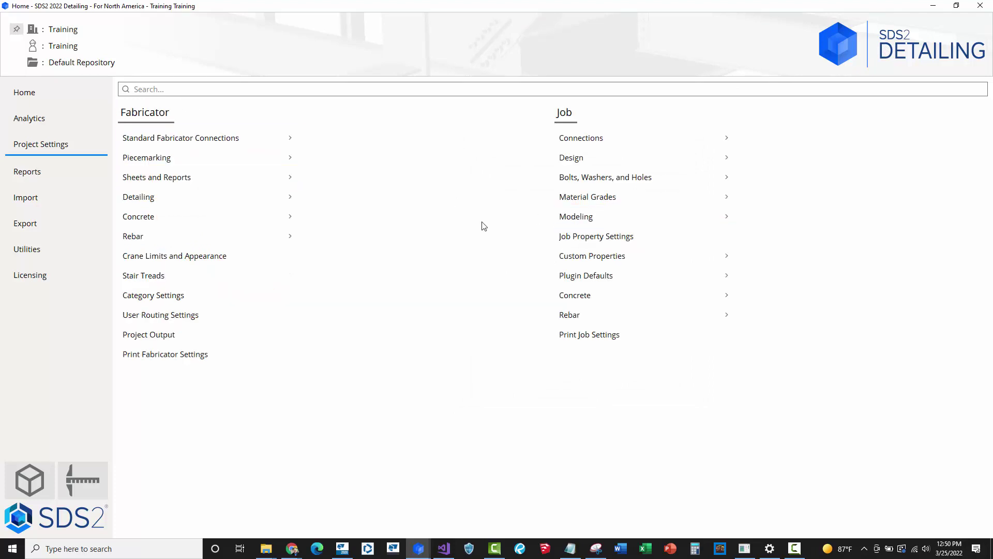
{"action": "left_click", "coordinate": [934, 8]}
{"action": "middle_click_drag", "start_coordinate": [372, 222], "coordinate": [393, 219]}
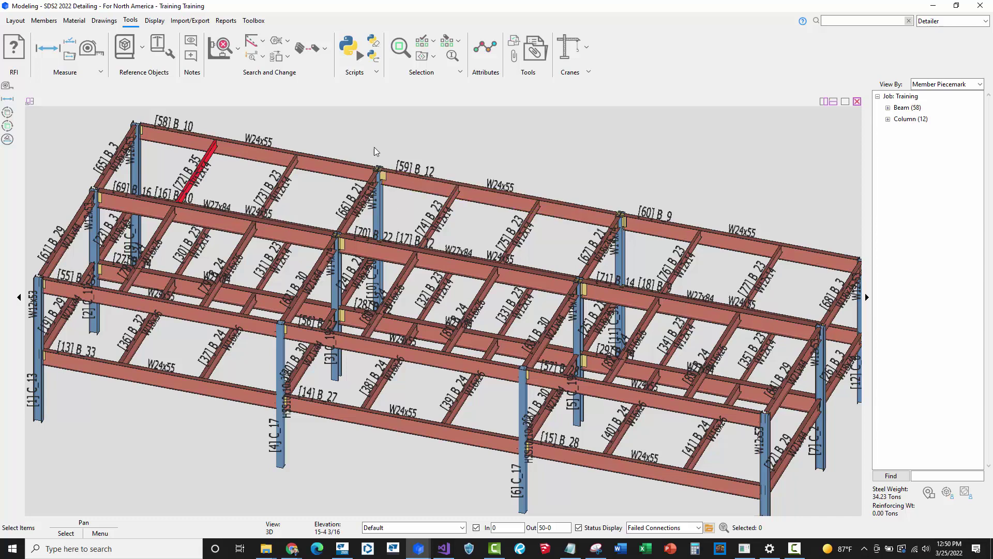
Zoom around the whole SDS2 steel frame, then switch to Tekla Structures.
{"action": "scroll", "coordinate": [326, 124], "scroll_direction": "up", "scroll_amount": 3}
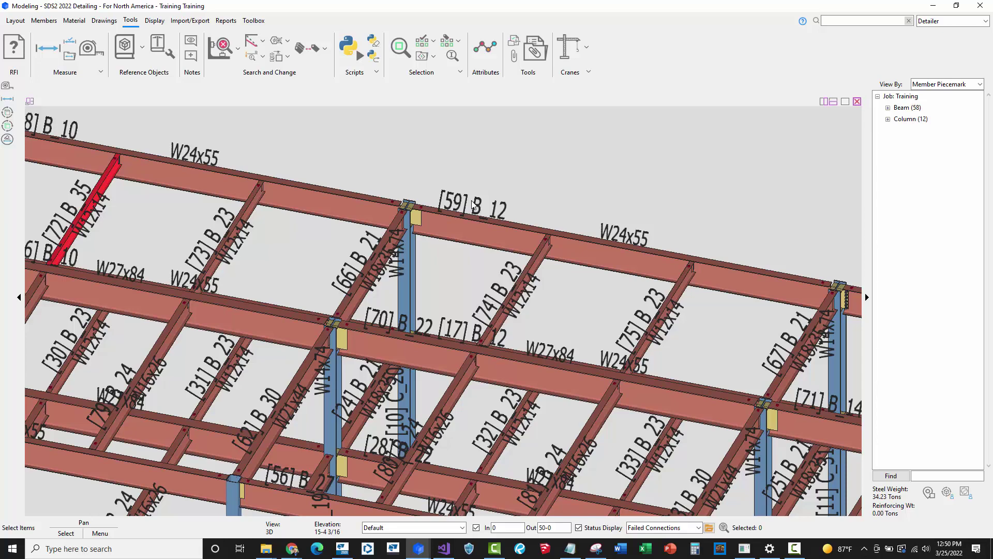
{"action": "scroll", "coordinate": [472, 205], "scroll_direction": "down", "scroll_amount": 1}
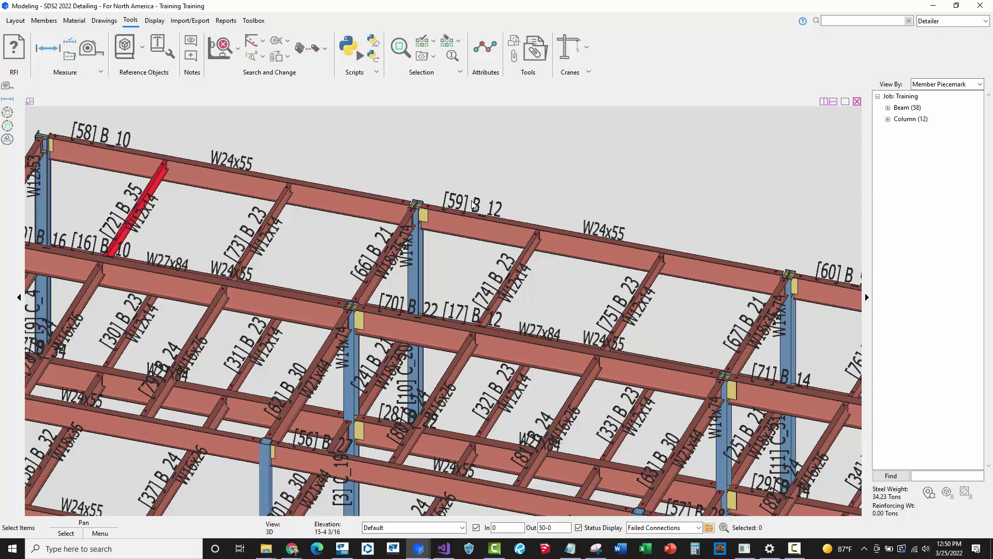
{"action": "scroll", "coordinate": [472, 205], "scroll_direction": "down", "scroll_amount": 2}
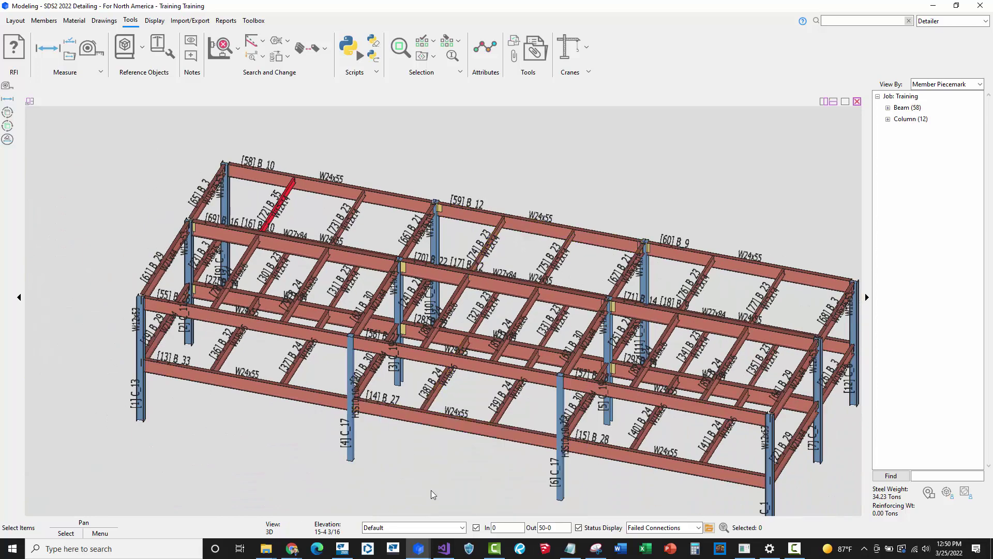
{"action": "left_click", "coordinate": [342, 549]}
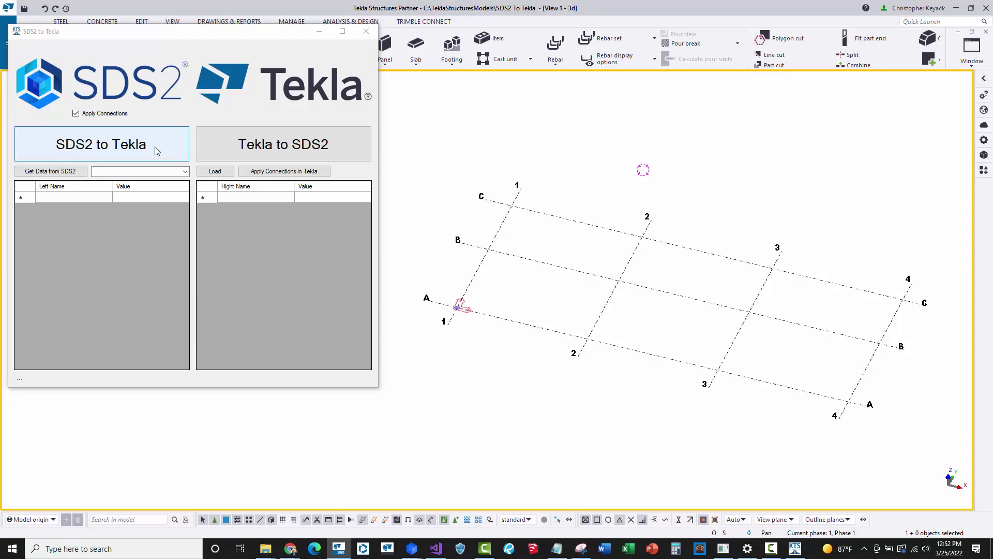
Run SDS2 to Tekla to import the steel frame and its connections.
{"action": "left_click", "coordinate": [127, 144]}
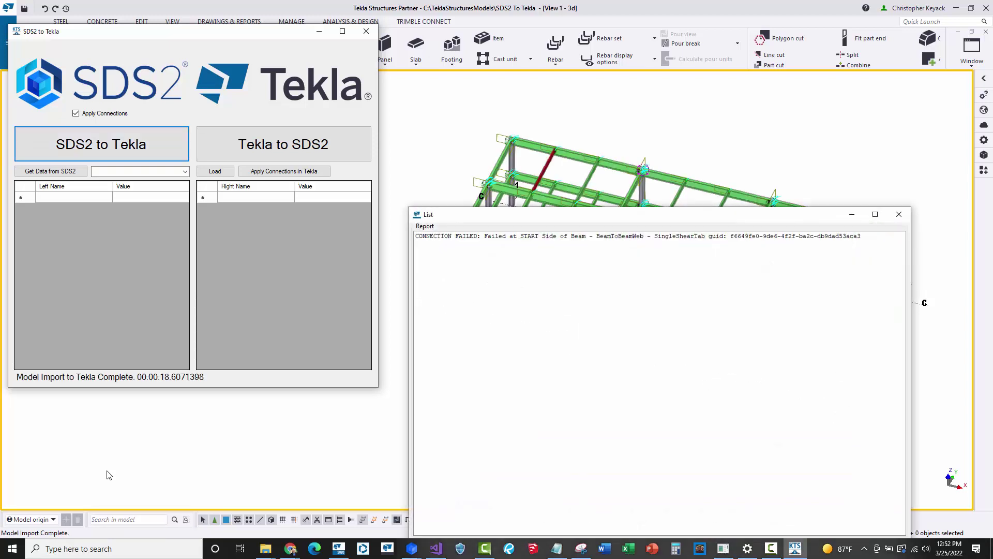
Locate the W12X14 beam with the failed connection from the List report, then close the report.
{"action": "left_click_drag", "start_coordinate": [598, 213], "coordinate": [663, 348]}
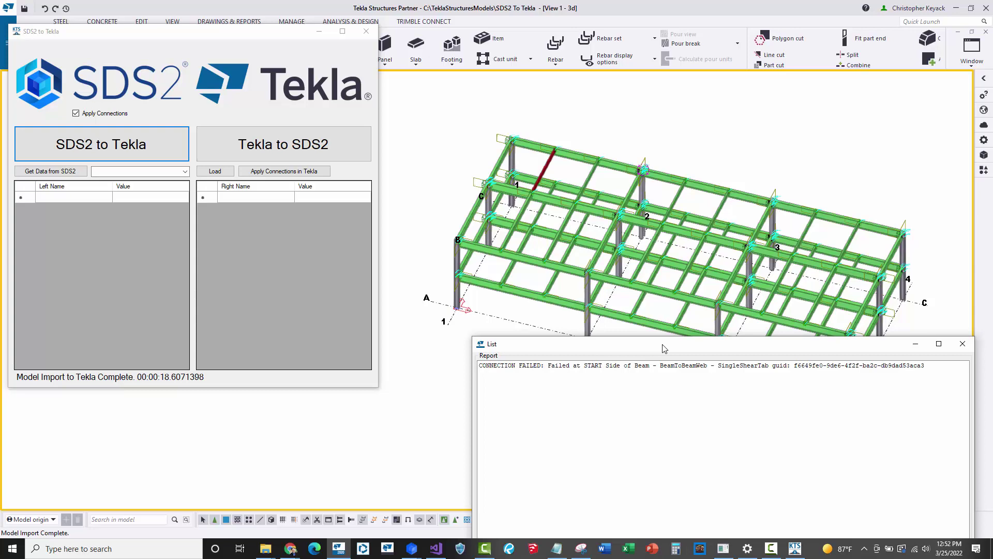
{"action": "left_click", "coordinate": [529, 365]}
{"action": "scroll", "coordinate": [528, 179], "scroll_direction": "up", "scroll_amount": 6}
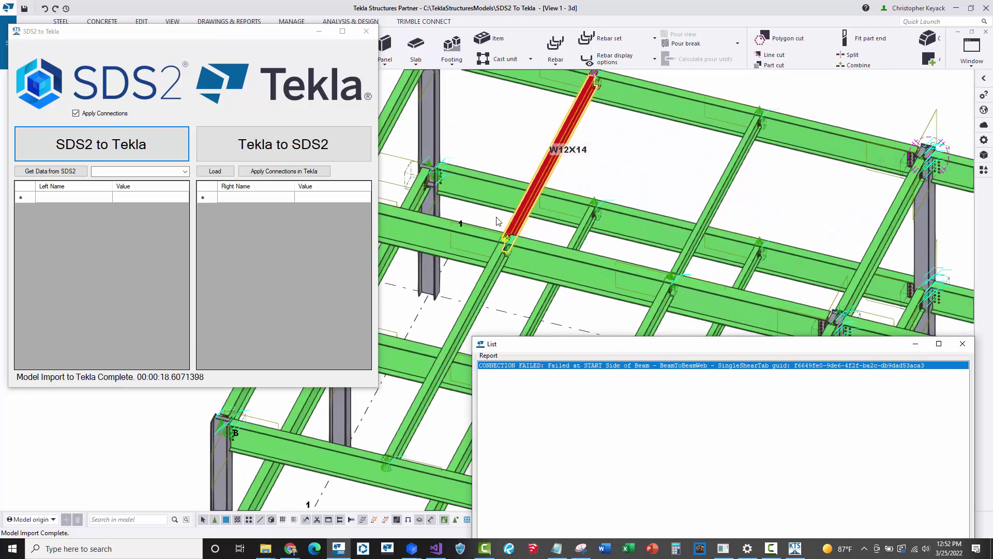
{"action": "scroll", "coordinate": [534, 215], "scroll_direction": "up", "scroll_amount": 3}
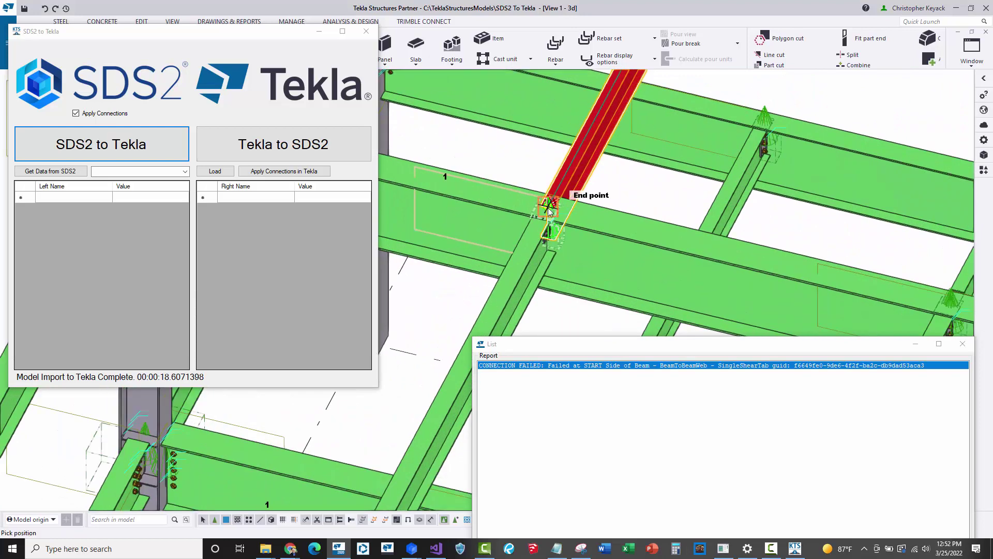
{"action": "middle_click_drag", "start_coordinate": [615, 211], "coordinate": [938, 328], "text": "ctrl"}
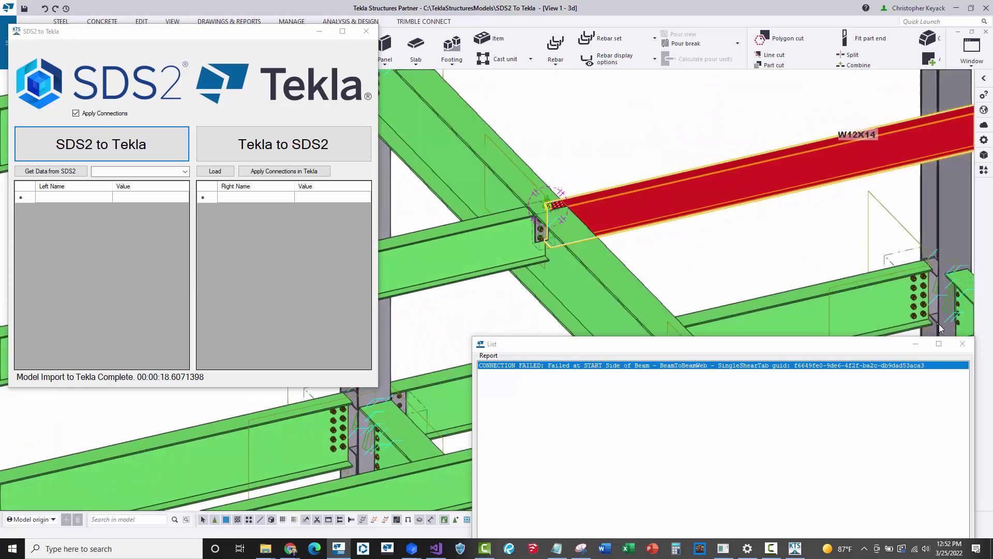
{"action": "left_click", "coordinate": [963, 344]}
Open the Shear plate simple (146) connection properties at the W12X14 beam end.
{"action": "scroll", "coordinate": [682, 262], "scroll_direction": "down", "scroll_amount": 3}
{"action": "scroll", "coordinate": [917, 169], "scroll_direction": "up", "scroll_amount": 6}
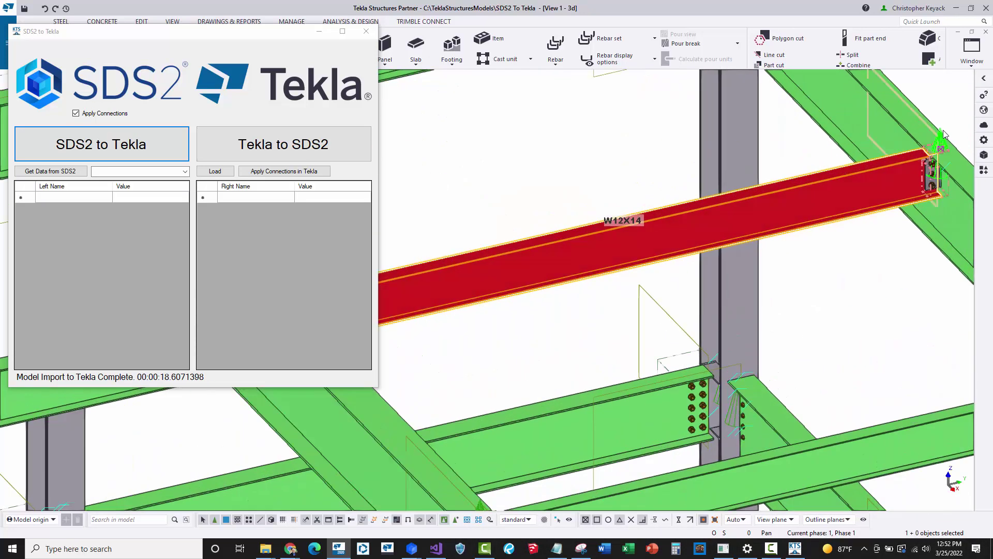
{"action": "left_click", "coordinate": [727, 173]}
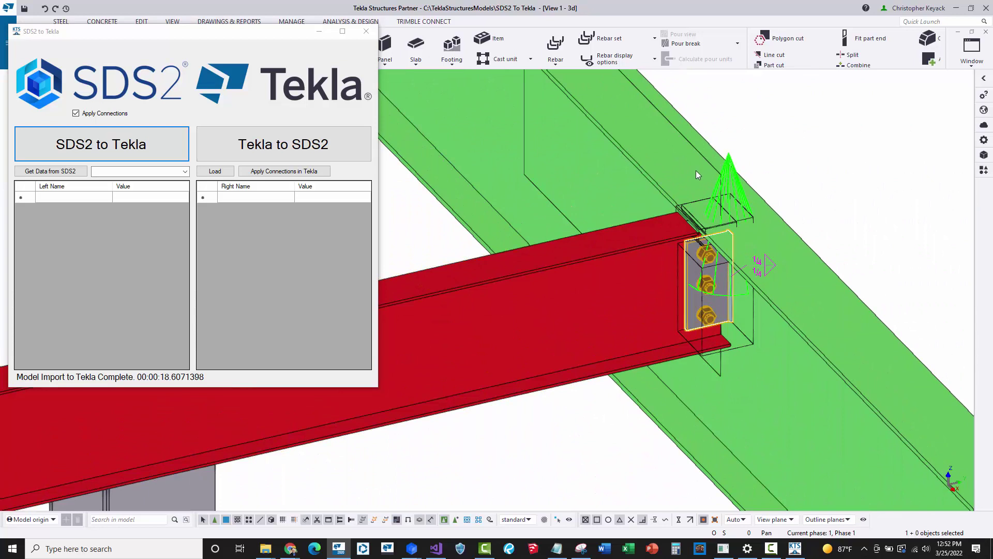
{"action": "double_click", "coordinate": [680, 174]}
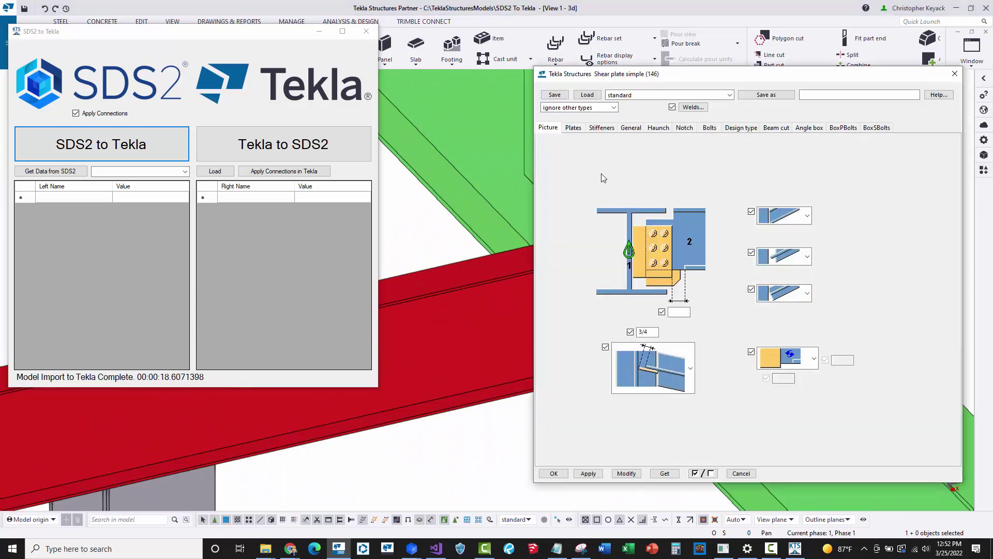
Review the shear plate's notch settings while rotating to a top-down view of the connection.
{"action": "middle_click_drag", "start_coordinate": [497, 241], "coordinate": [268, 281]}
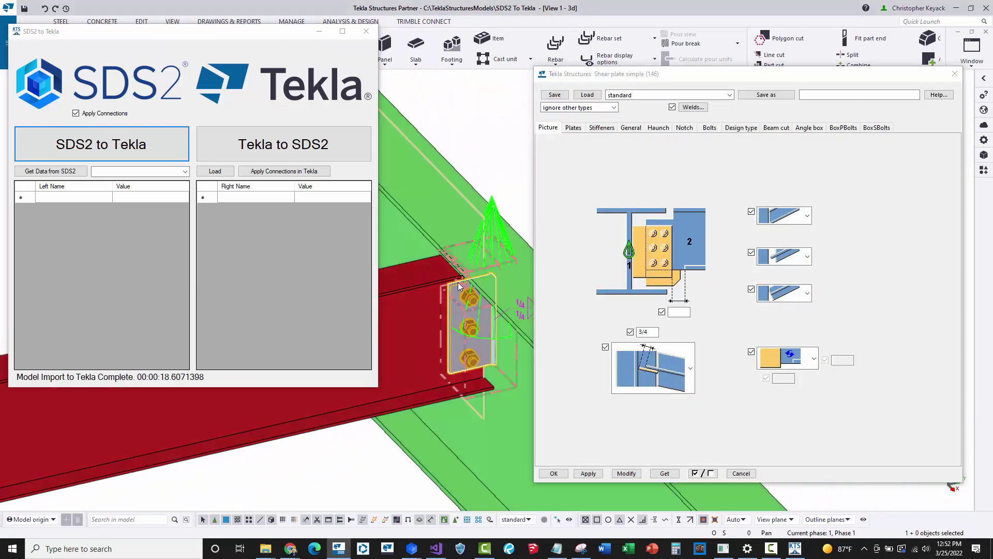
{"action": "left_click", "coordinate": [685, 127]}
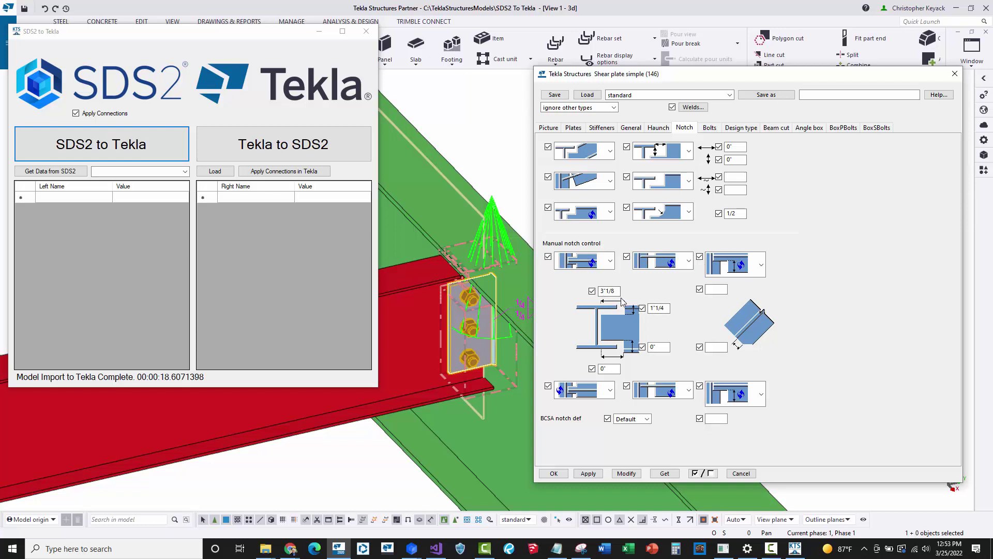
{"action": "middle_click_drag", "start_coordinate": [464, 271], "coordinate": [489, 254], "text": "ctrl"}
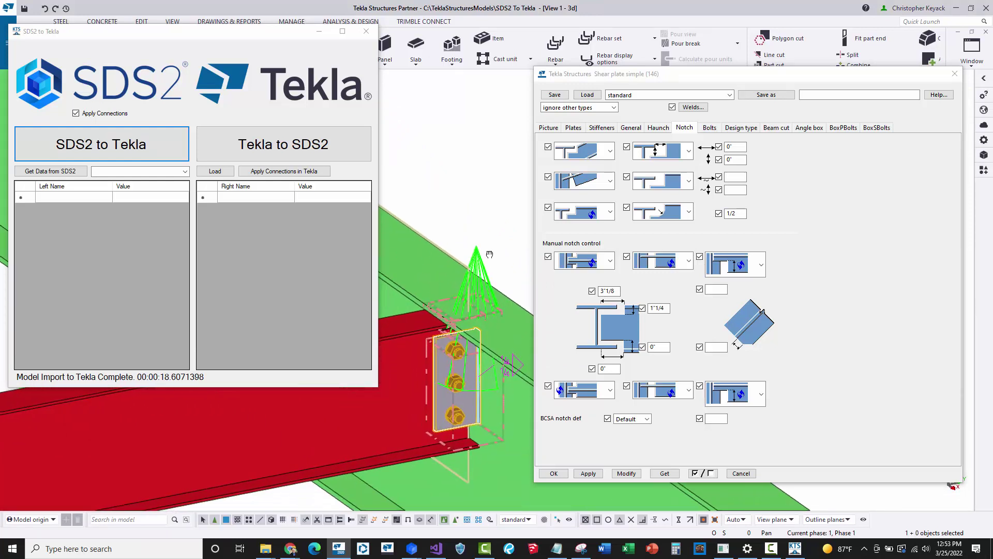
{"action": "mouse_move", "coordinate": [472, 312]}
{"action": "middle_mouse_down", "text": "ctrl"}
{"action": "mouse_move", "coordinate": [489, 287]}
{"action": "mouse_move", "coordinate": [449, 352]}
{"action": "mouse_move", "coordinate": [433, 296]}
{"action": "mouse_move", "coordinate": [466, 310]}
{"action": "middle_mouse_up", "text": "ctrl"}
{"action": "scroll", "coordinate": [433, 296], "scroll_direction": "down", "scroll_amount": 3}
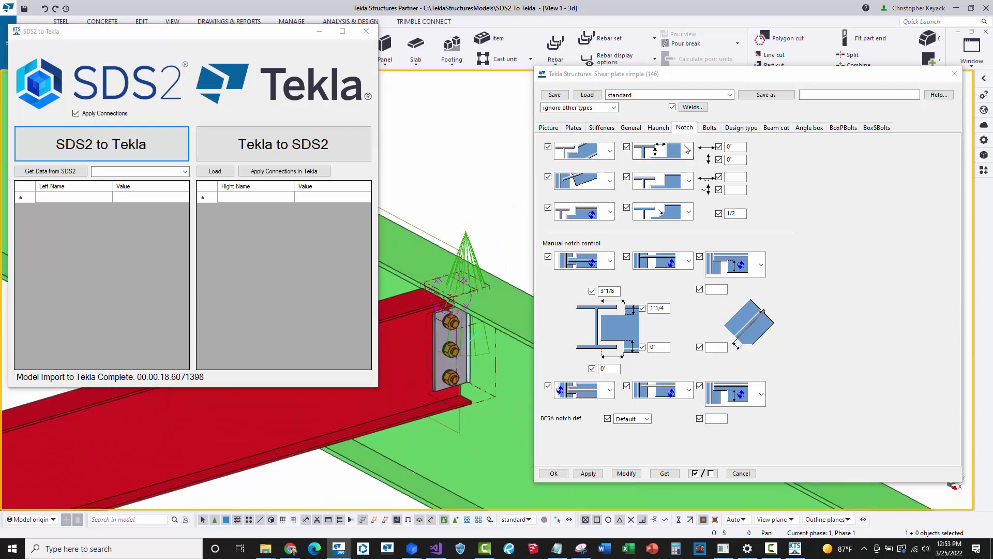
Check the bolt settings (3/4 F1852, 1/16 tolerance, slotted holes) and look over the weld settings.
{"action": "left_click", "coordinate": [709, 127]}
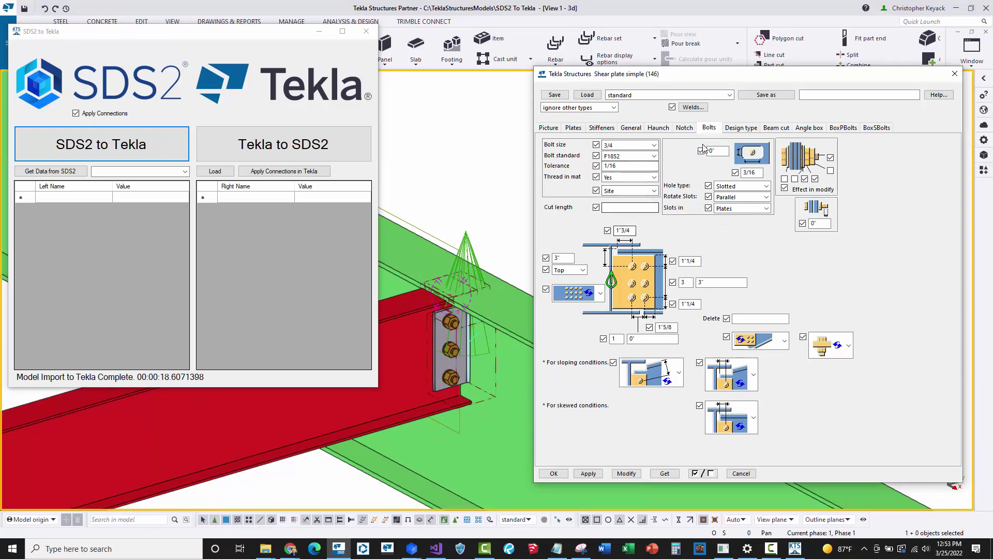
{"action": "left_click", "coordinate": [693, 108]}
{"action": "left_click_drag", "start_coordinate": [615, 78], "coordinate": [712, 74]}
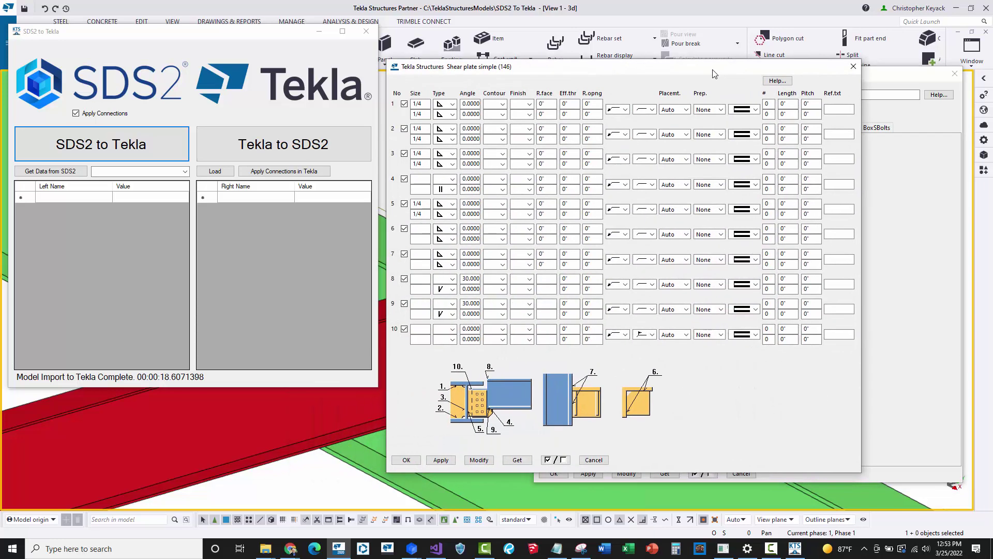
{"action": "left_click", "coordinate": [406, 460]}
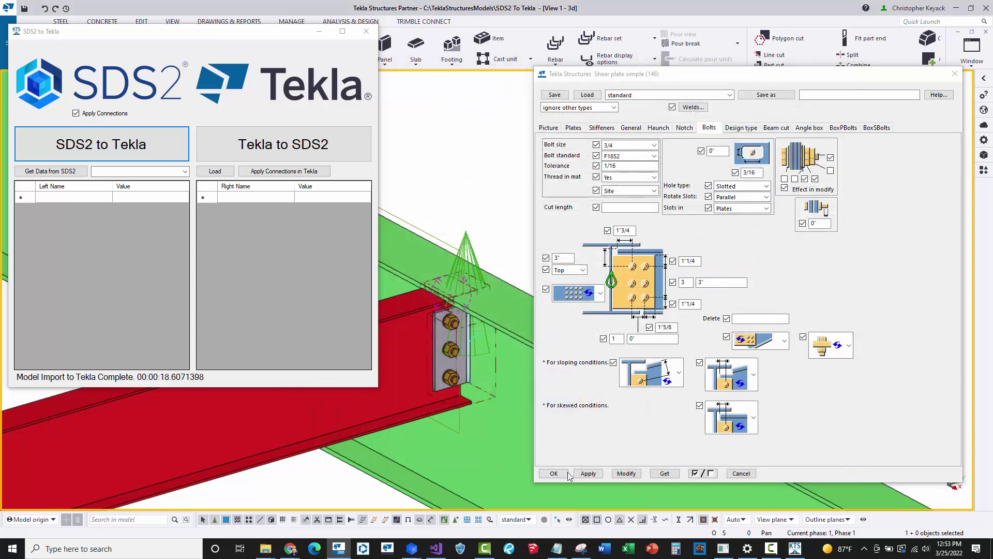
Accept the shear plate connection settings and orbit around the beam end.
{"action": "left_click", "coordinate": [553, 473]}
{"action": "scroll", "coordinate": [557, 299], "scroll_direction": "down", "scroll_amount": 3}
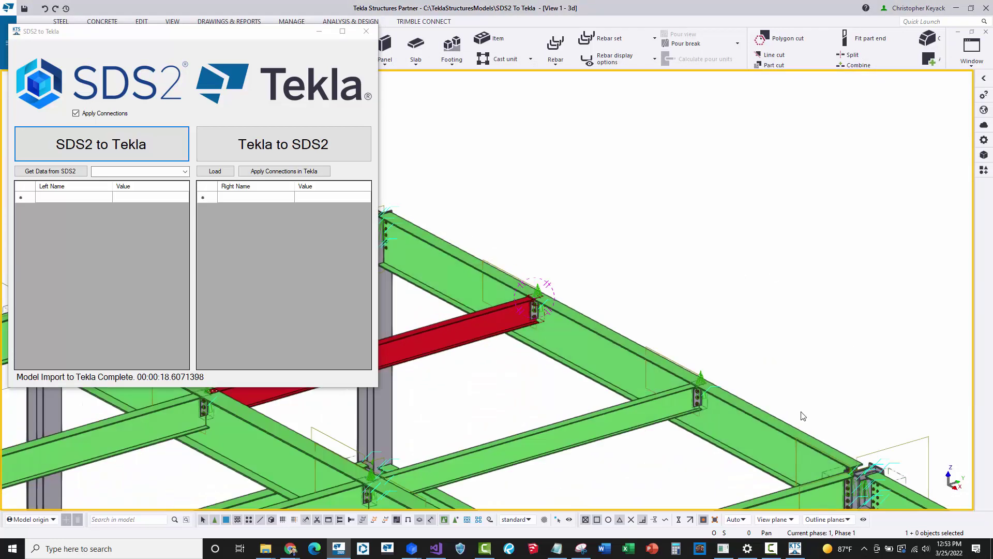
{"action": "scroll", "coordinate": [653, 272], "scroll_direction": "up", "scroll_amount": 6}
{"action": "scroll", "coordinate": [616, 241], "scroll_direction": "up", "scroll_amount": 3}
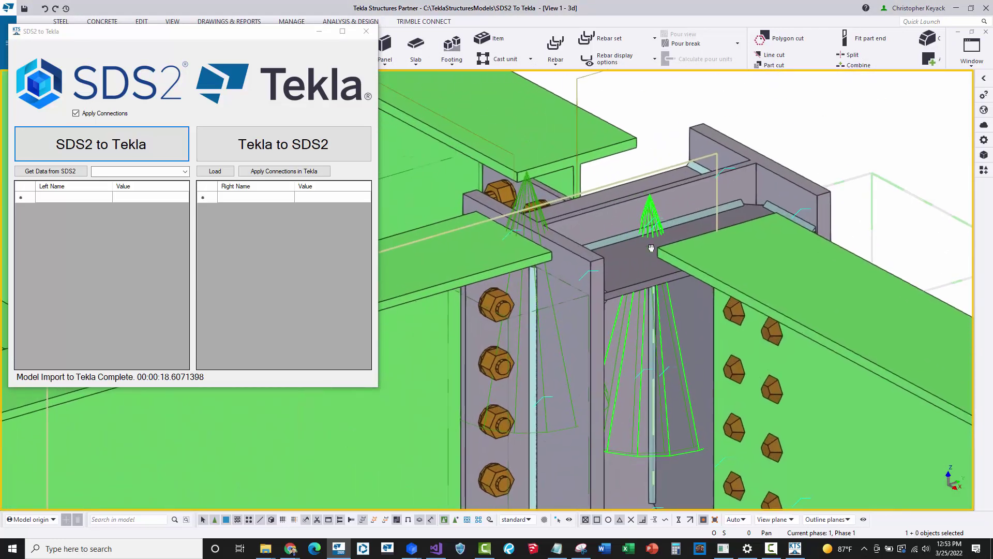
{"action": "middle_click_drag", "start_coordinate": [673, 240], "coordinate": [742, 269], "text": "ctrl"}
{"action": "scroll", "coordinate": [742, 216], "scroll_direction": "up", "scroll_amount": 2}
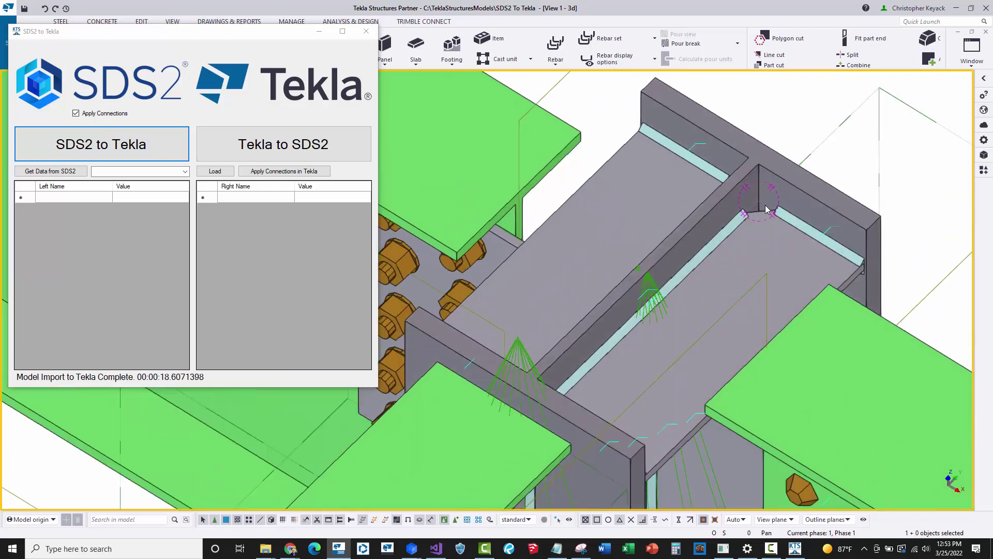
{"action": "scroll", "coordinate": [747, 242], "scroll_direction": "down", "scroll_amount": 3}
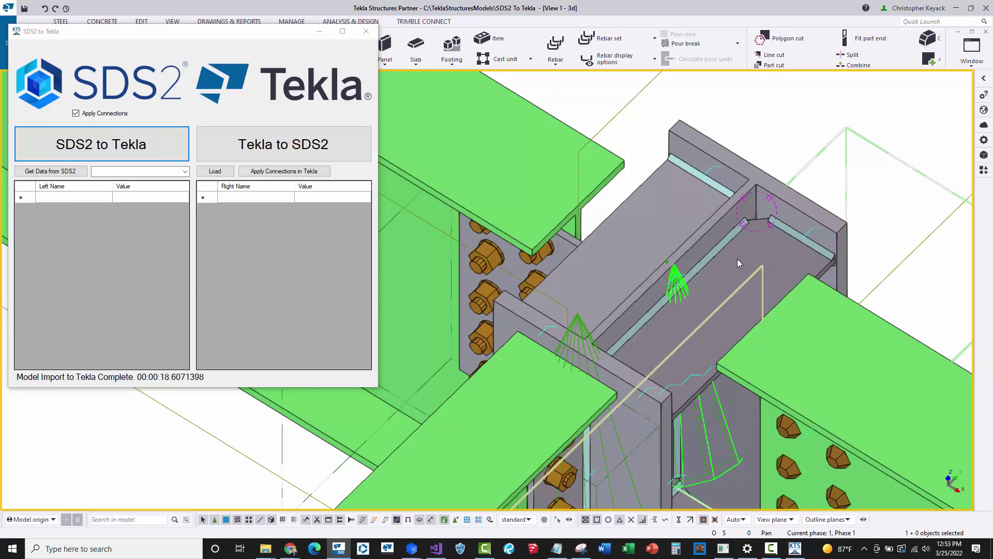
{"action": "scroll", "coordinate": [740, 269], "scroll_direction": "down", "scroll_amount": 6}
Pan to a bolted beam-to-column joint, then bring the SDS2 Modeling window forward.
{"action": "middle_click_drag", "start_coordinate": [592, 240], "coordinate": [737, 380]}
{"action": "scroll", "coordinate": [553, 263], "scroll_direction": "up", "scroll_amount": 5}
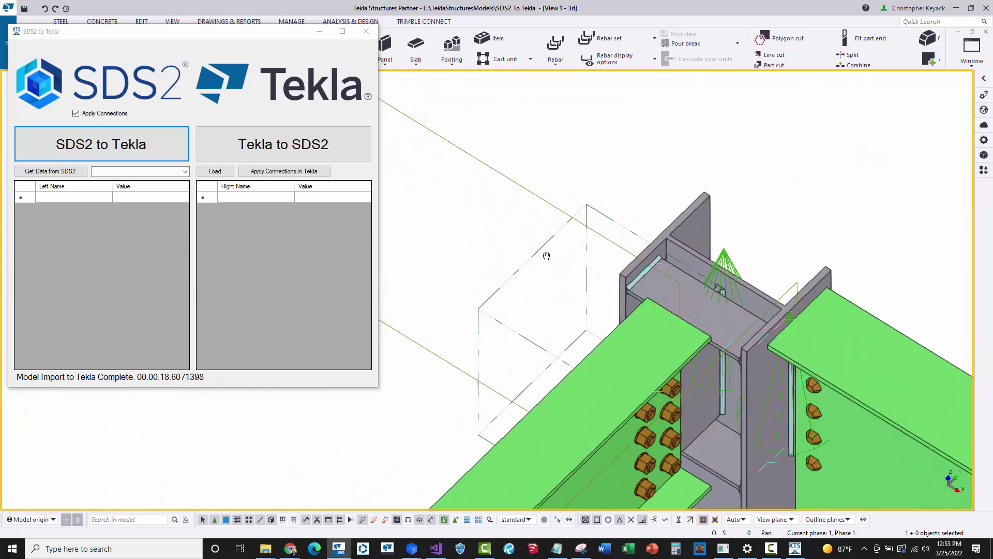
{"action": "middle_click_drag", "start_coordinate": [552, 263], "coordinate": [480, 214]}
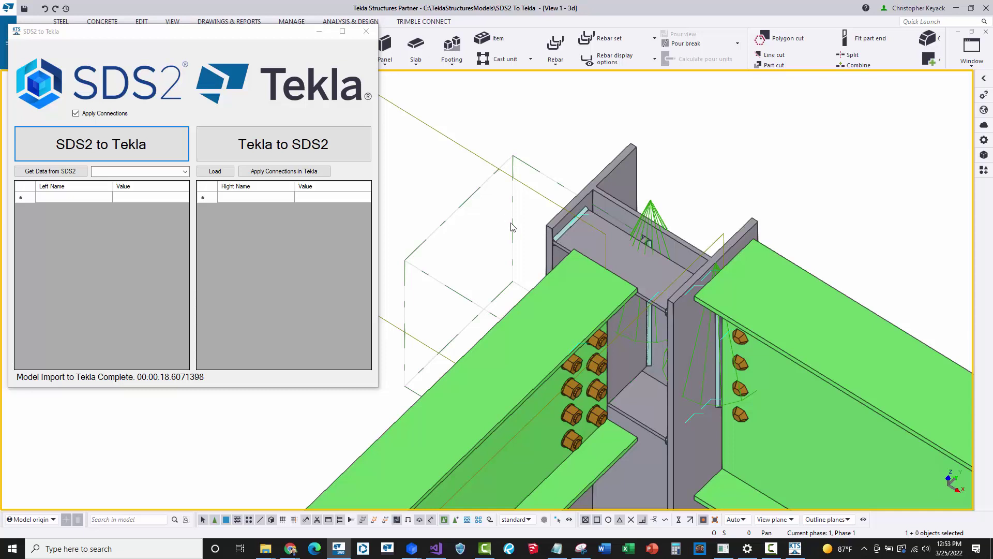
{"action": "mouse_move", "coordinate": [406, 553]}
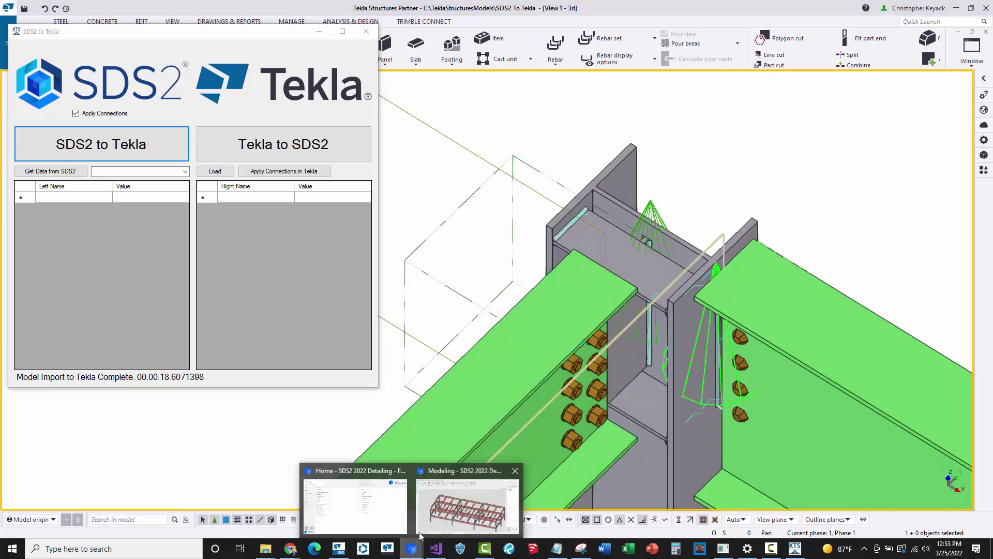
{"action": "left_click", "coordinate": [468, 494]}
Zoom and rotate around the bolted column-beam connection plate in SDS2.
{"action": "scroll", "coordinate": [568, 236], "scroll_direction": "up", "scroll_amount": 6}
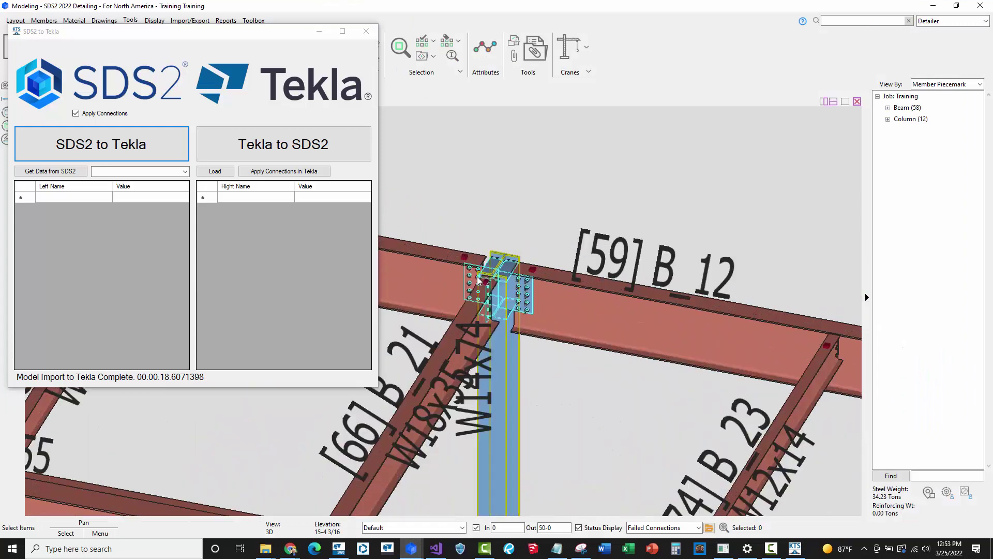
{"action": "middle_click_drag", "start_coordinate": [548, 274], "coordinate": [535, 317]}
{"action": "scroll", "coordinate": [537, 289], "scroll_direction": "up", "scroll_amount": 3}
{"action": "scroll", "coordinate": [432, 271], "scroll_direction": "up", "scroll_amount": 2}
{"action": "middle_click_drag", "start_coordinate": [644, 336], "coordinate": [671, 298]}
{"action": "scroll", "coordinate": [671, 298], "scroll_direction": "up", "scroll_amount": 2}
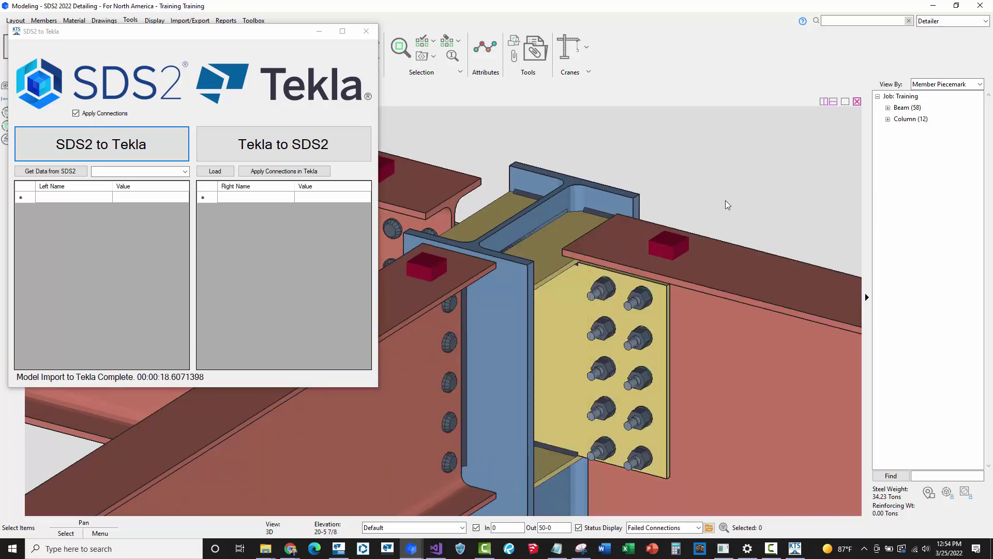
{"action": "scroll", "coordinate": [600, 253], "scroll_direction": "down", "scroll_amount": 5}
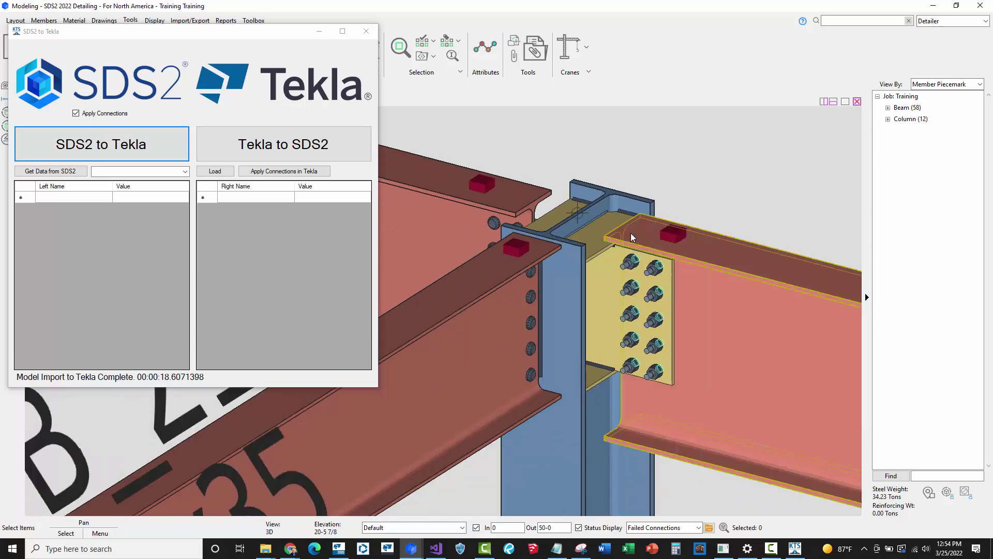
Pan across other column-beam connections, then return to the Tekla Structures model.
{"action": "middle_click_drag", "start_coordinate": [600, 254], "coordinate": [783, 288]}
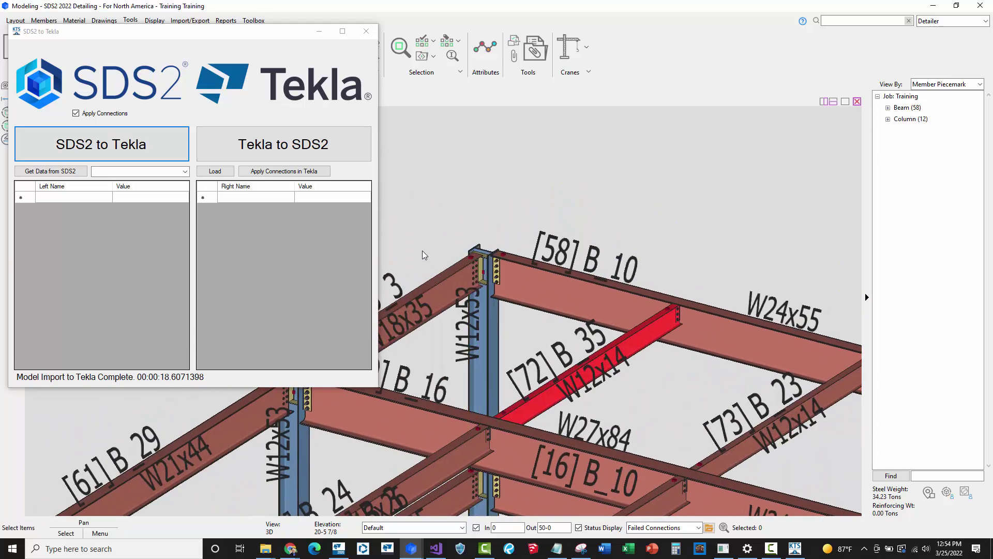
{"action": "scroll", "coordinate": [497, 268], "scroll_direction": "up", "scroll_amount": 5}
{"action": "middle_click_drag", "start_coordinate": [496, 267], "coordinate": [567, 465]}
{"action": "scroll", "coordinate": [567, 466], "scroll_direction": "down", "scroll_amount": 5}
{"action": "scroll", "coordinate": [727, 150], "scroll_direction": "up", "scroll_amount": 8}
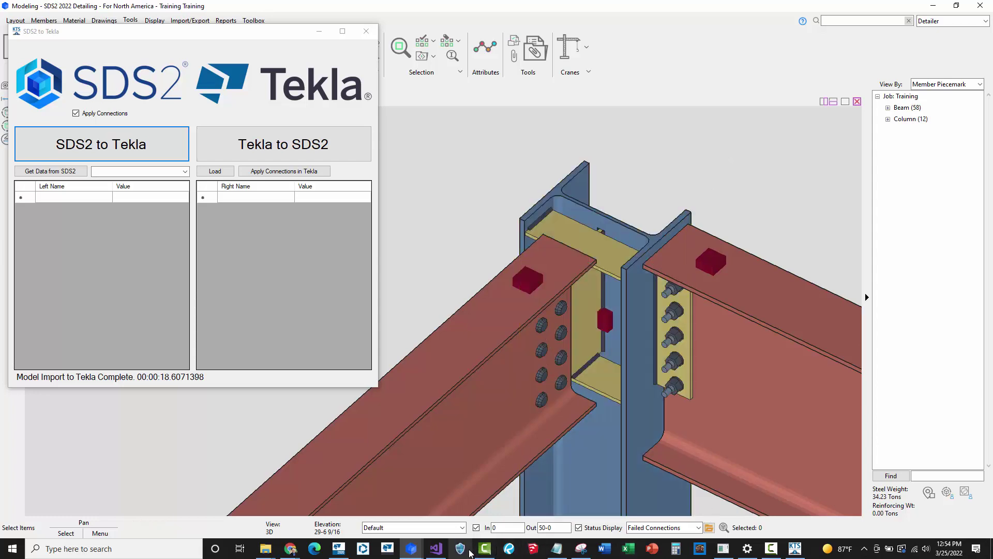
{"action": "left_click", "coordinate": [339, 551]}
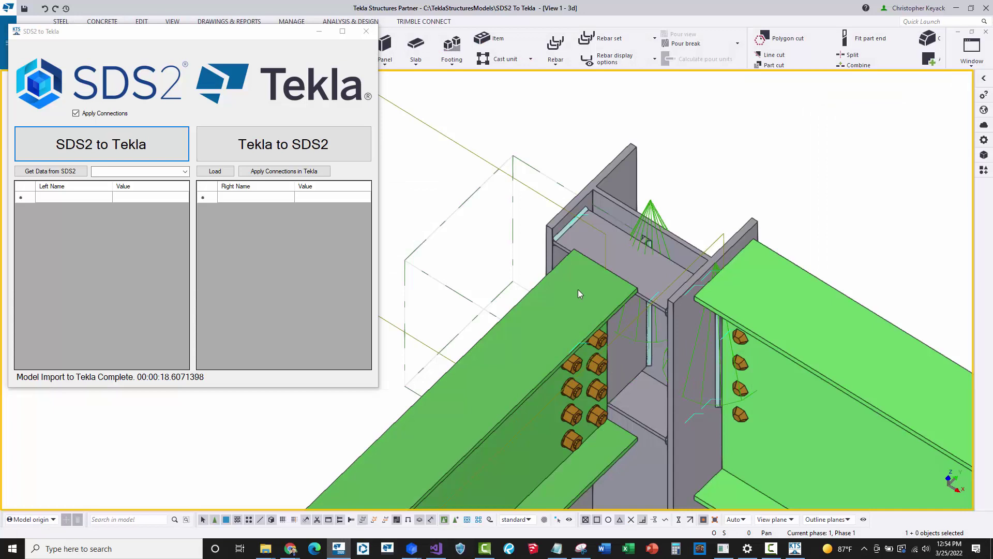
Frame the column top with both connected beams and select the diagonal beam.
{"action": "scroll", "coordinate": [579, 290], "scroll_direction": "down", "scroll_amount": 5}
{"action": "middle_click_drag", "start_coordinate": [497, 344], "coordinate": [603, 188]}
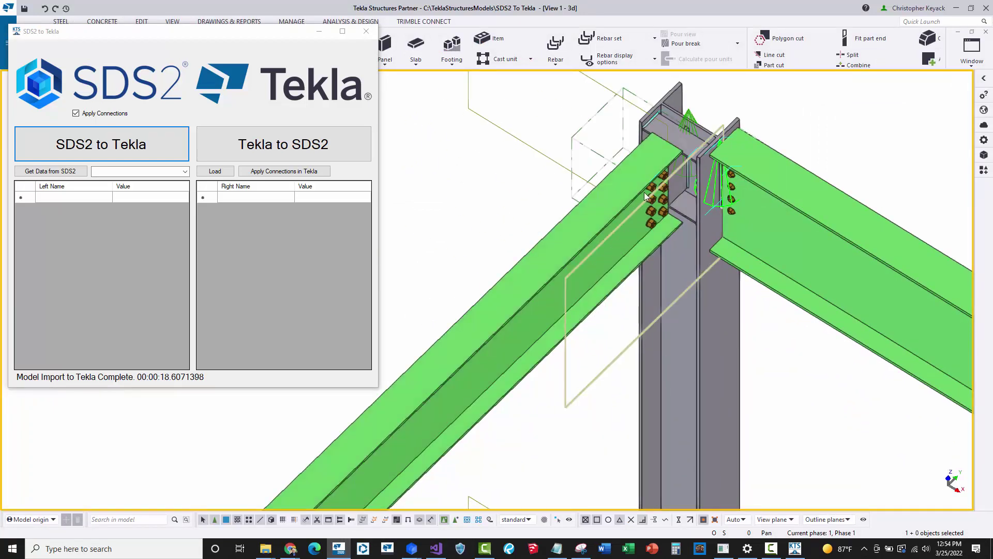
{"action": "scroll", "coordinate": [647, 199], "scroll_direction": "up", "scroll_amount": 3}
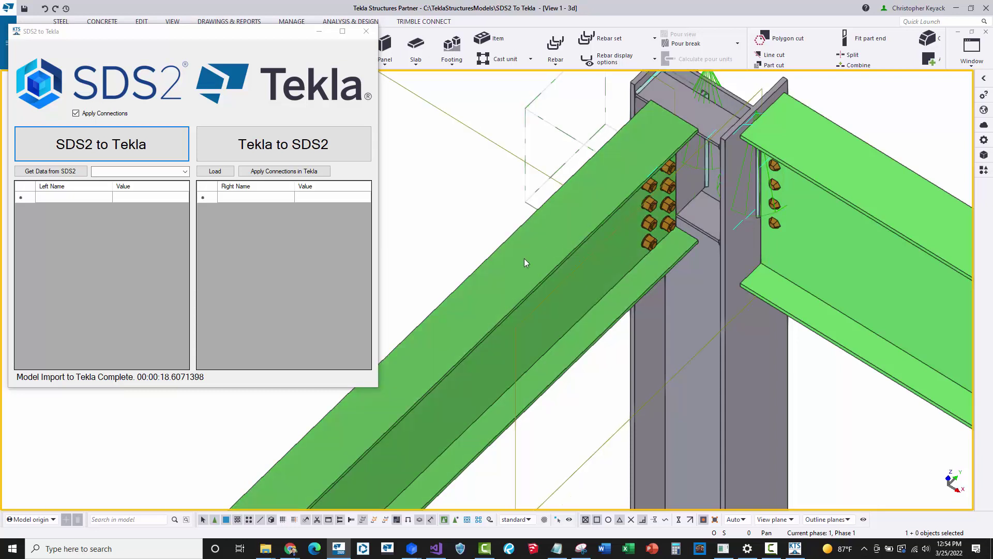
{"action": "left_click", "coordinate": [520, 258]}
Review the diagonal beam's end conditions: shear 44.20, connection Passed, capacity 47.6.
{"action": "right_click", "coordinate": [520, 259]}
{"action": "left_click", "coordinate": [559, 281]}
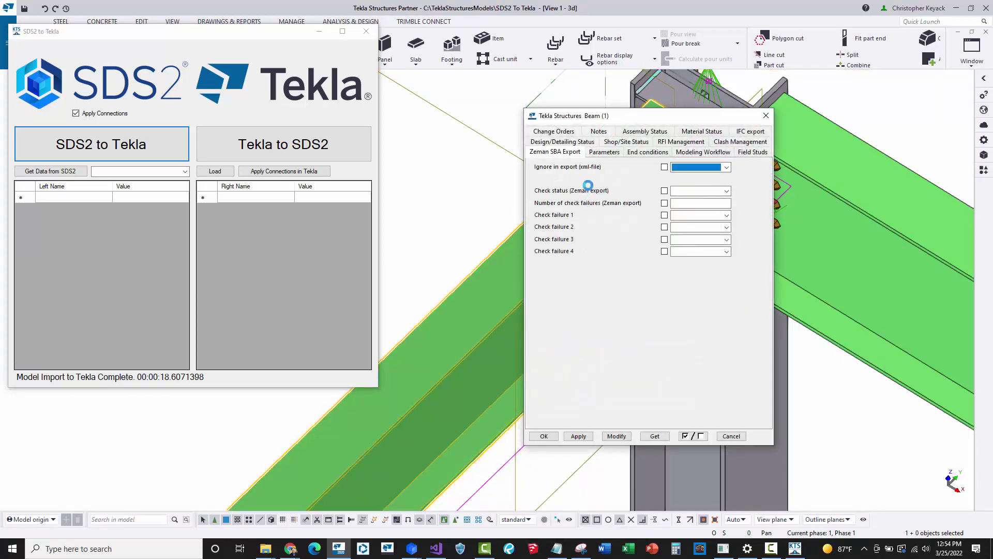
{"action": "left_click", "coordinate": [647, 152]}
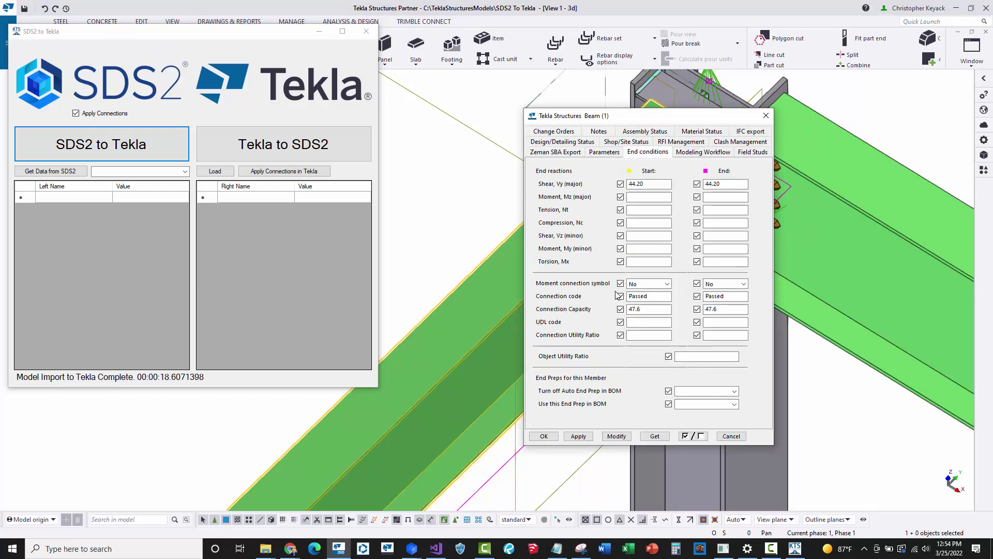
{"action": "double_click", "coordinate": [639, 295]}
{"action": "left_click", "coordinate": [650, 310]}
{"action": "left_click", "coordinate": [657, 183]}
{"action": "left_click", "coordinate": [766, 115]}
Open a part inquiry report for the diagonal beam.
{"action": "right_click", "coordinate": [536, 253]}
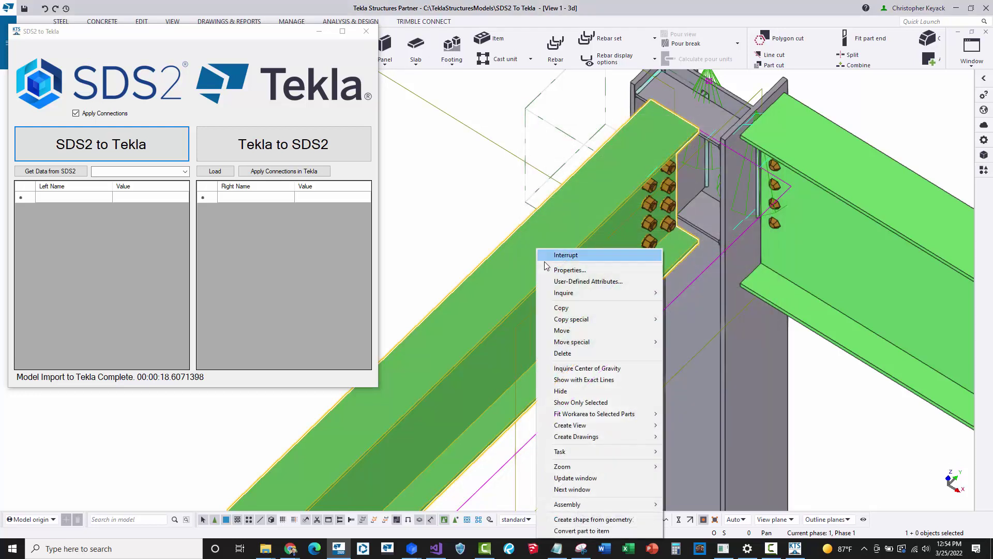
{"action": "mouse_move", "coordinate": [622, 293]}
{"action": "left_click", "coordinate": [684, 290]}
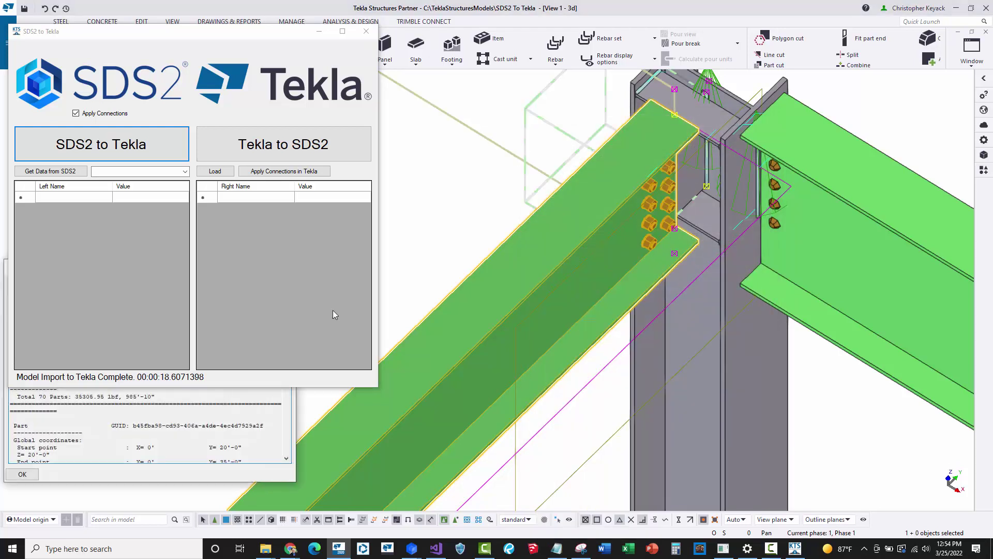
Move the SDS2 to Tekla tool aside and scroll through the beam's inquiry report.
{"action": "left_click_drag", "start_coordinate": [239, 34], "coordinate": [575, 47]}
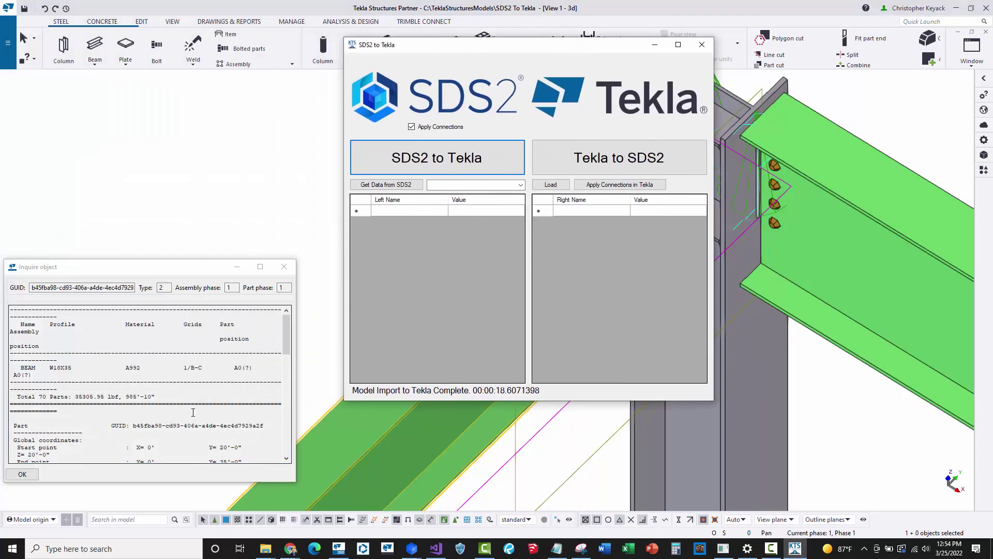
{"action": "scroll", "coordinate": [193, 410], "scroll_direction": "down", "scroll_amount": 15}
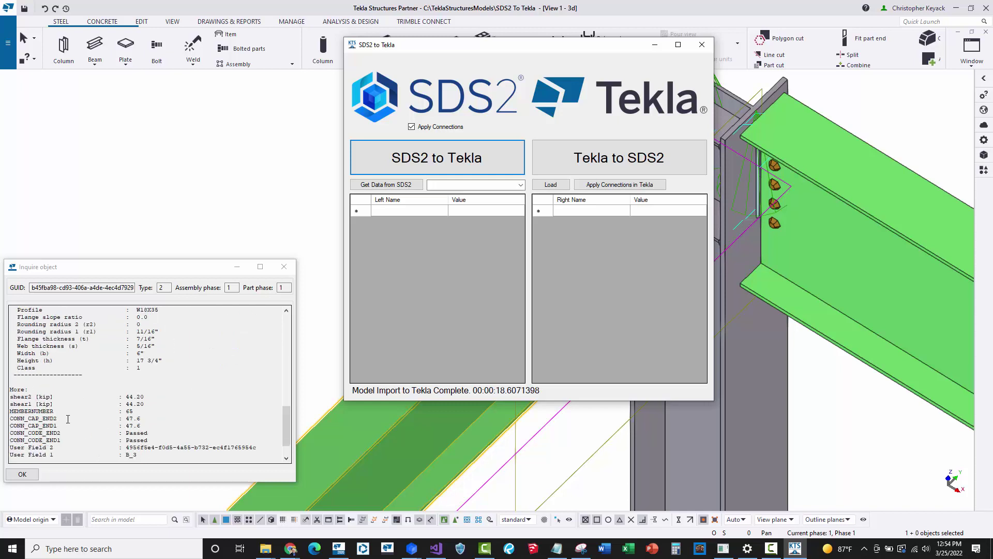
{"action": "scroll", "coordinate": [140, 410], "scroll_direction": "up", "scroll_amount": 10}
{"action": "left_click", "coordinate": [139, 412]}
{"action": "scroll", "coordinate": [129, 414], "scroll_direction": "down", "scroll_amount": 11}
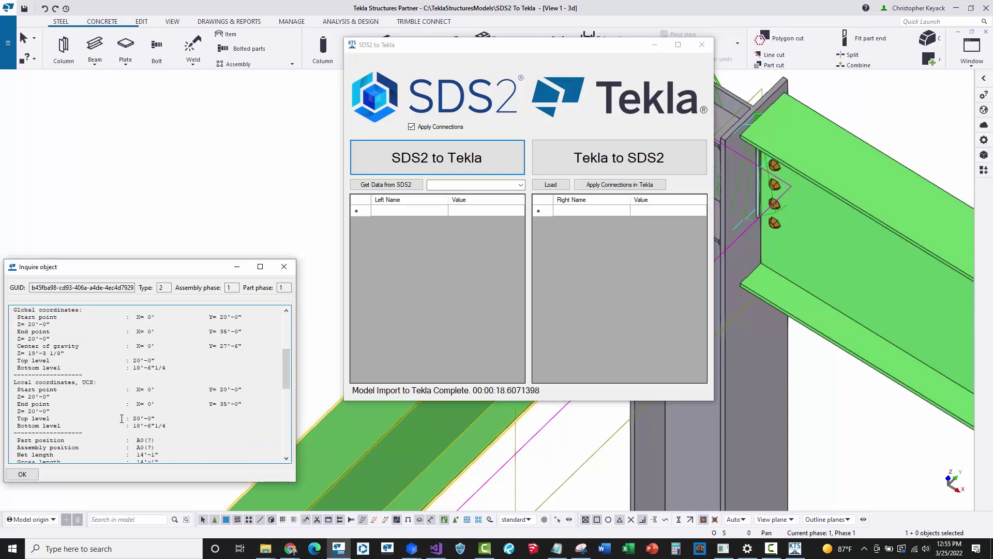
{"action": "scroll", "coordinate": [122, 419], "scroll_direction": "down", "scroll_amount": 1}
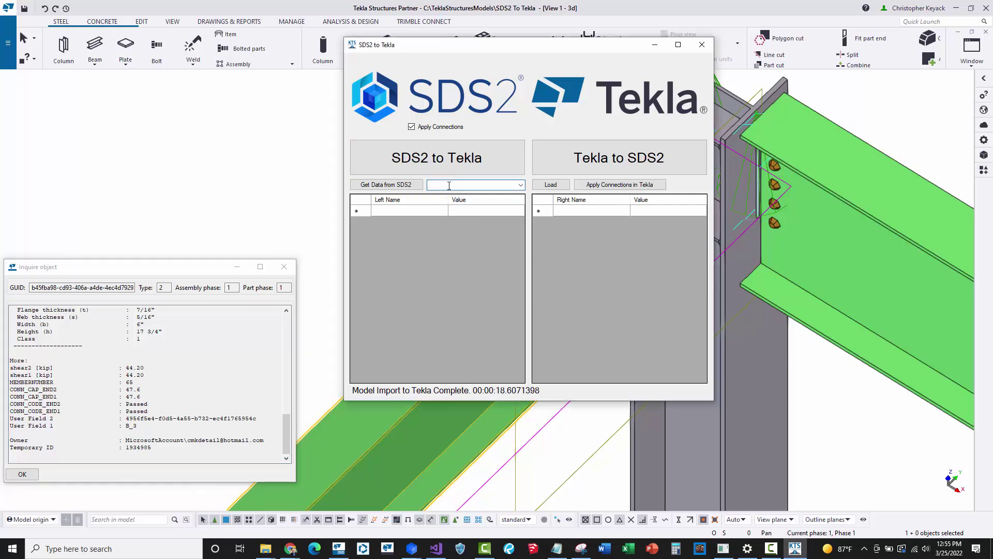
Load member 65's connection data, compare it, then close the tool and report.
{"action": "left_click", "coordinate": [550, 185]}
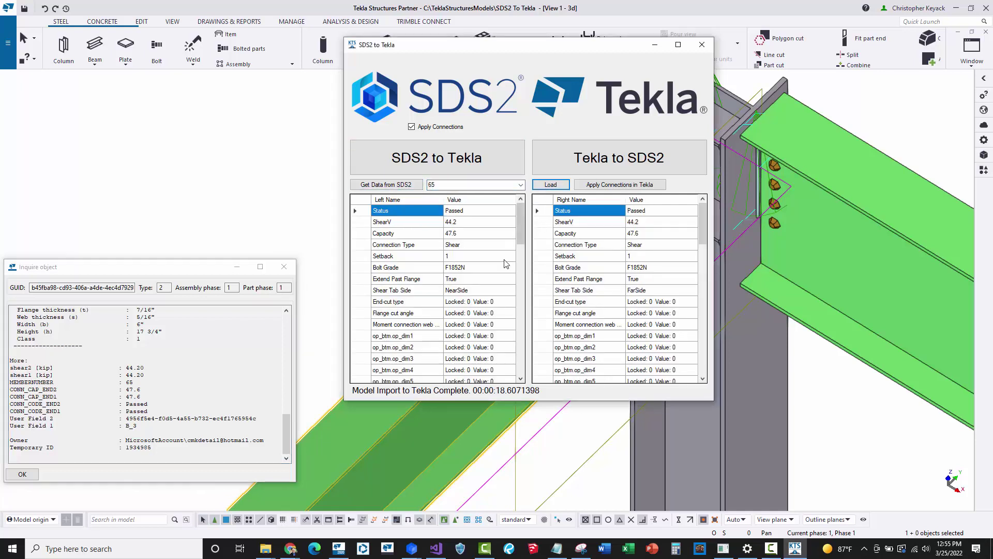
{"action": "left_click_drag", "start_coordinate": [520, 217], "coordinate": [481, 222]}
{"action": "scroll", "coordinate": [458, 249], "scroll_direction": "up", "scroll_amount": 1}
{"action": "left_click", "coordinate": [702, 44]}
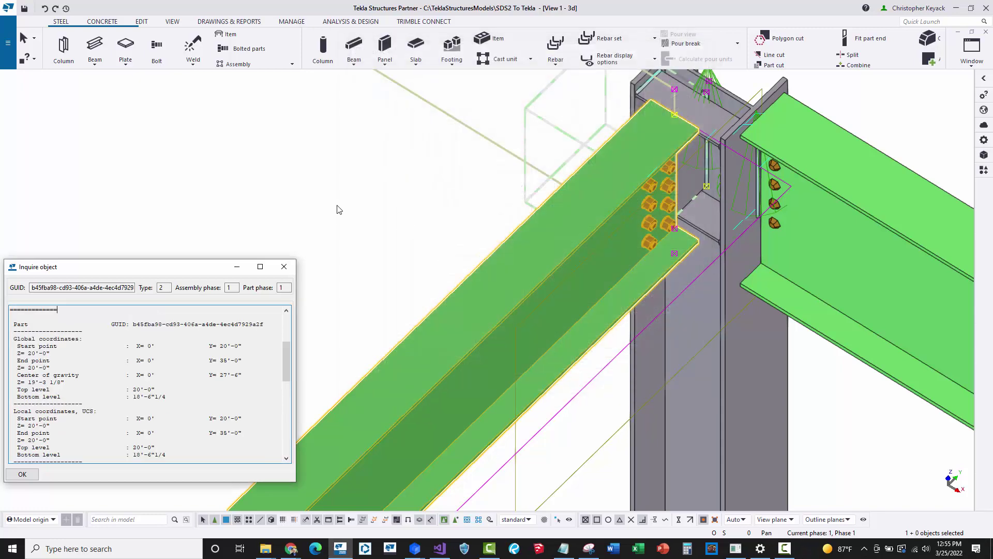
{"action": "left_click", "coordinate": [283, 266]}
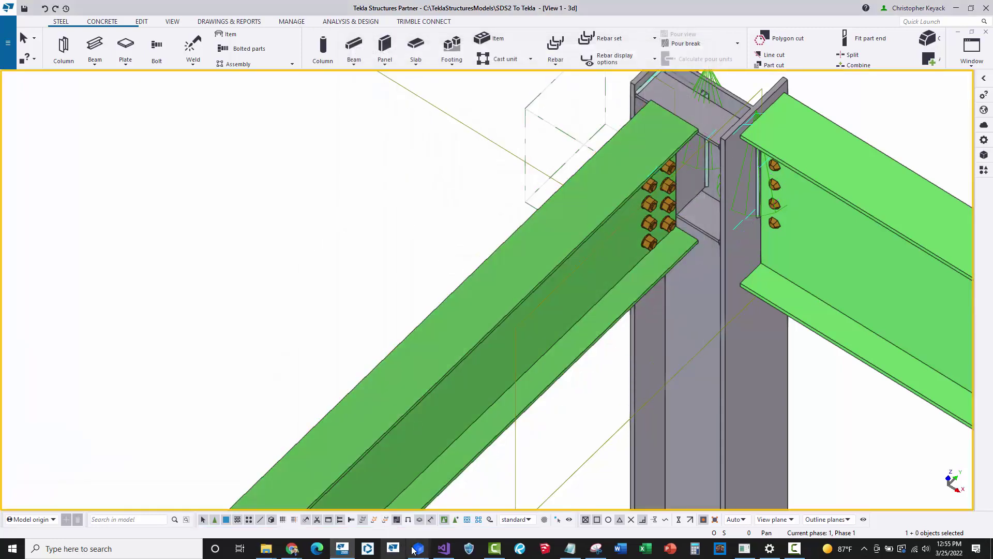
Open member 65 in SDS2 Beam Edit and review its 3/8 shear tab with 3/4 bolts.
{"action": "mouse_move", "coordinate": [418, 548]}
{"action": "left_click", "coordinate": [458, 512]}
{"action": "scroll", "coordinate": [471, 336], "scroll_direction": "down", "scroll_amount": 2}
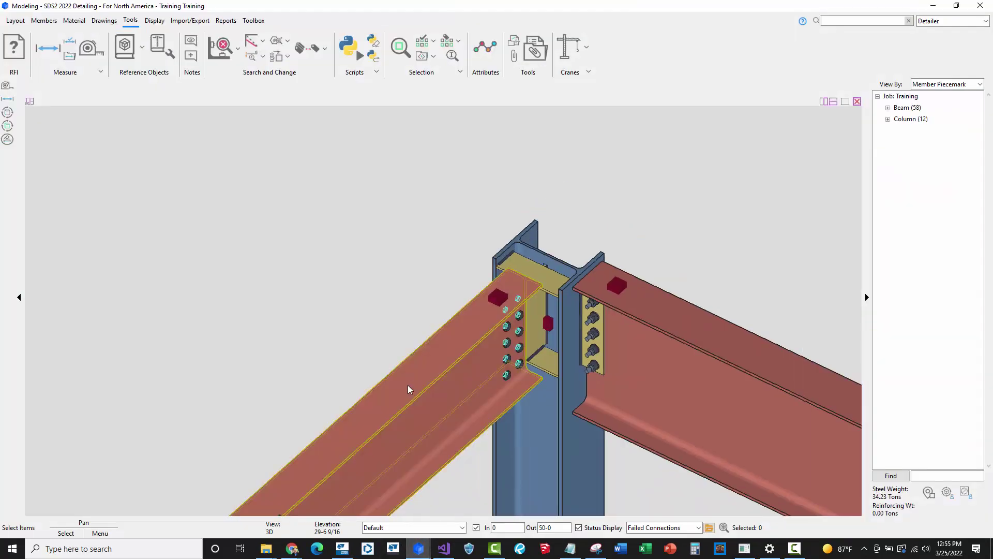
{"action": "double_click", "coordinate": [388, 250]}
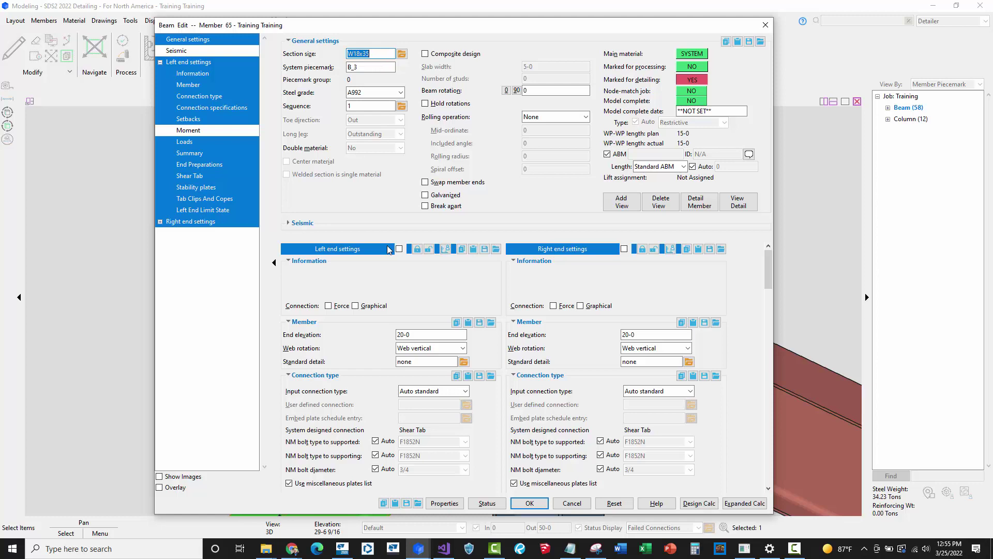
{"action": "scroll", "coordinate": [354, 368], "scroll_direction": "down", "scroll_amount": 10}
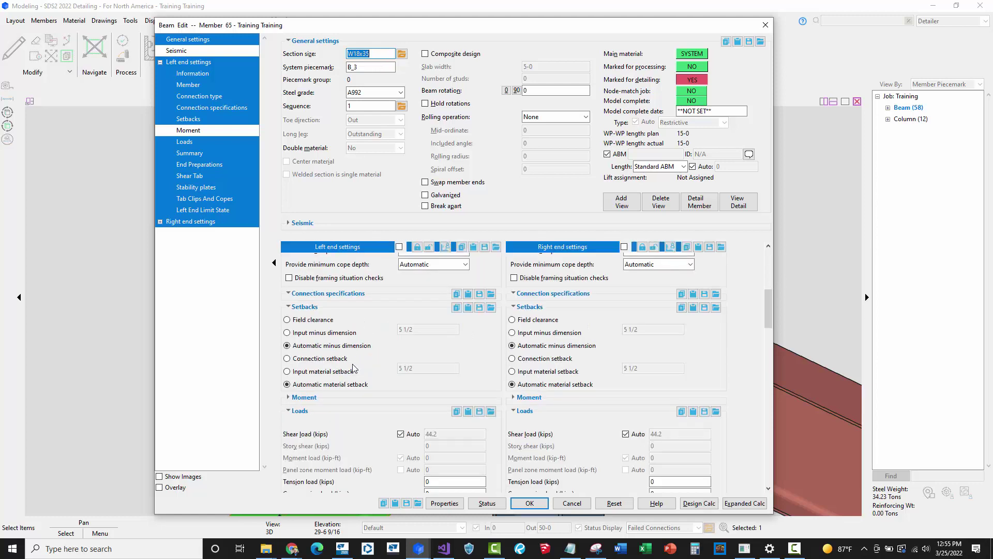
{"action": "scroll", "coordinate": [354, 367], "scroll_direction": "down", "scroll_amount": 10}
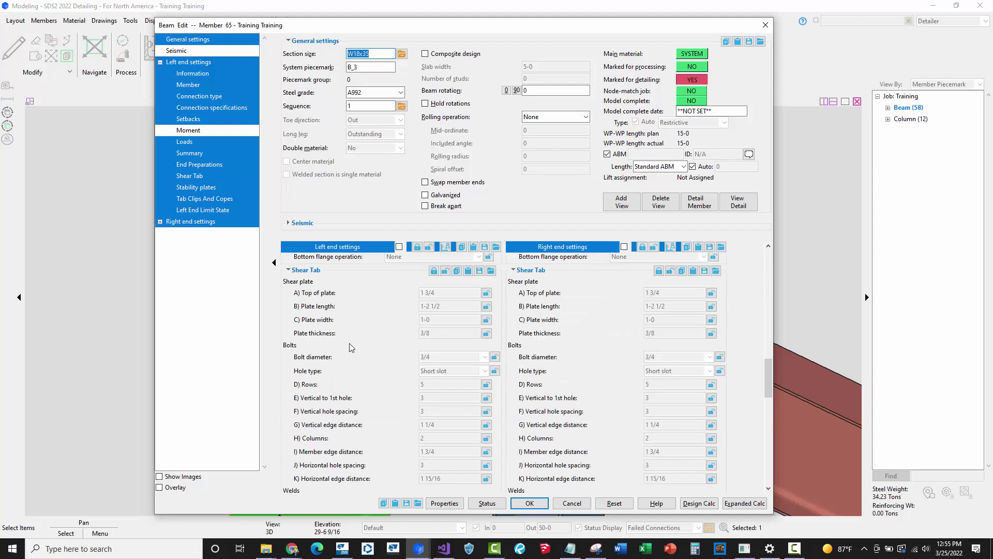
{"action": "scroll", "coordinate": [351, 347], "scroll_direction": "down", "scroll_amount": 5}
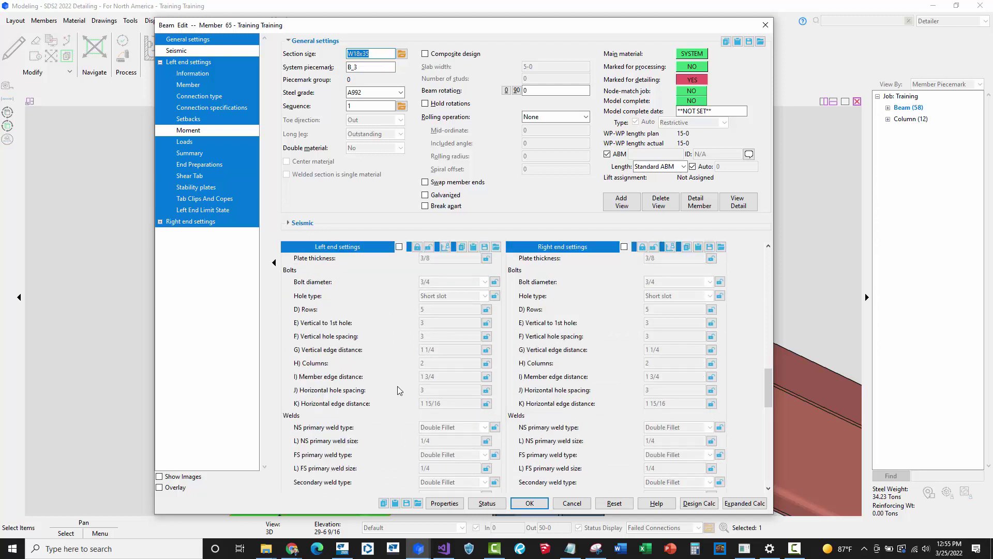